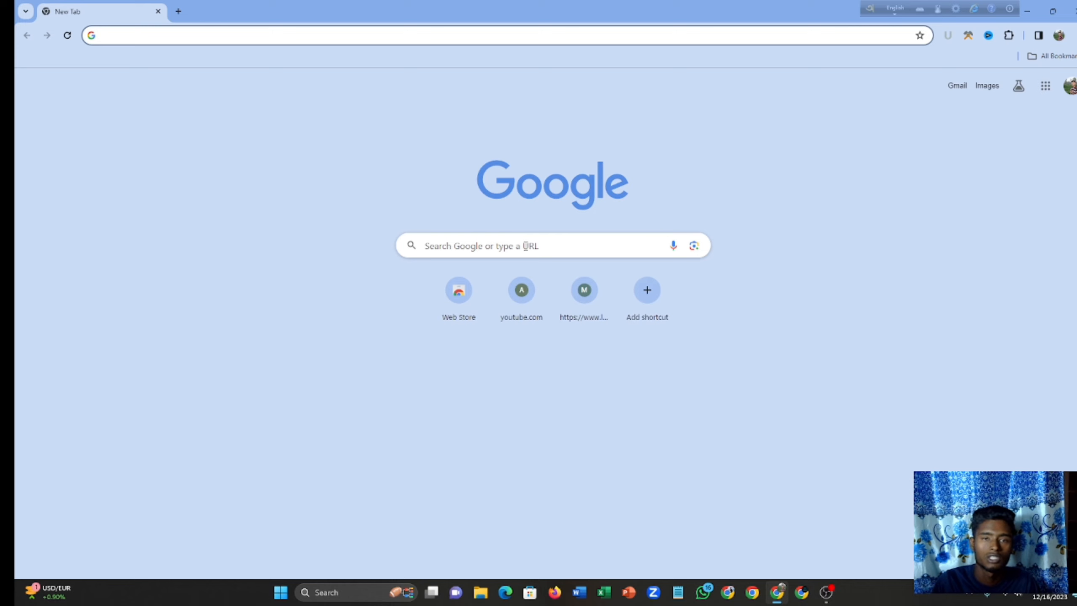
Search Google for canva and open the official Canva website.
{"action": "left_click", "coordinate": [509, 248]}
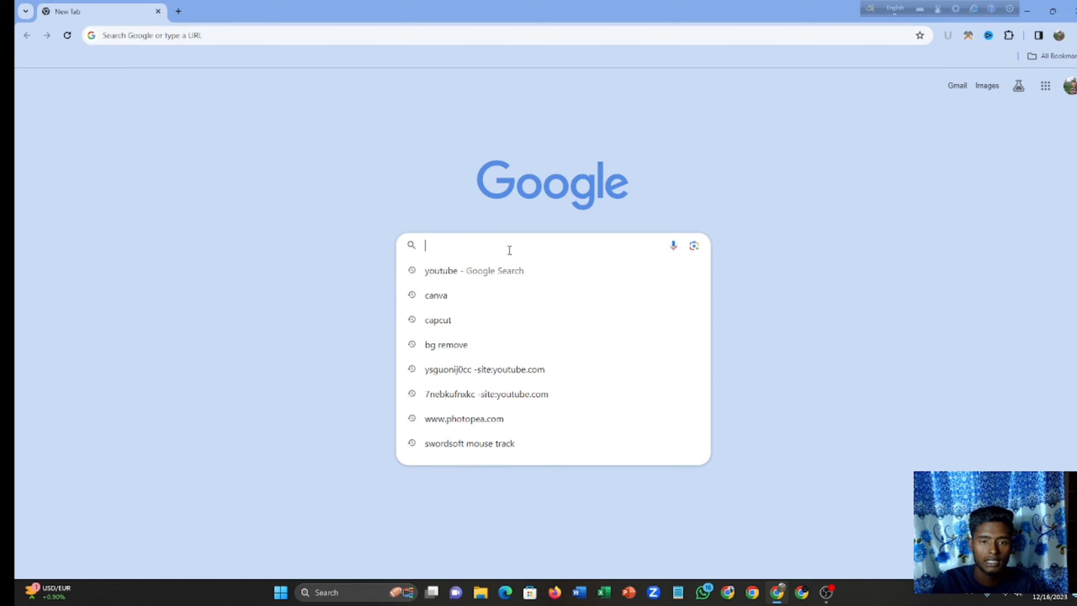
{"action": "type", "text": "canva"}
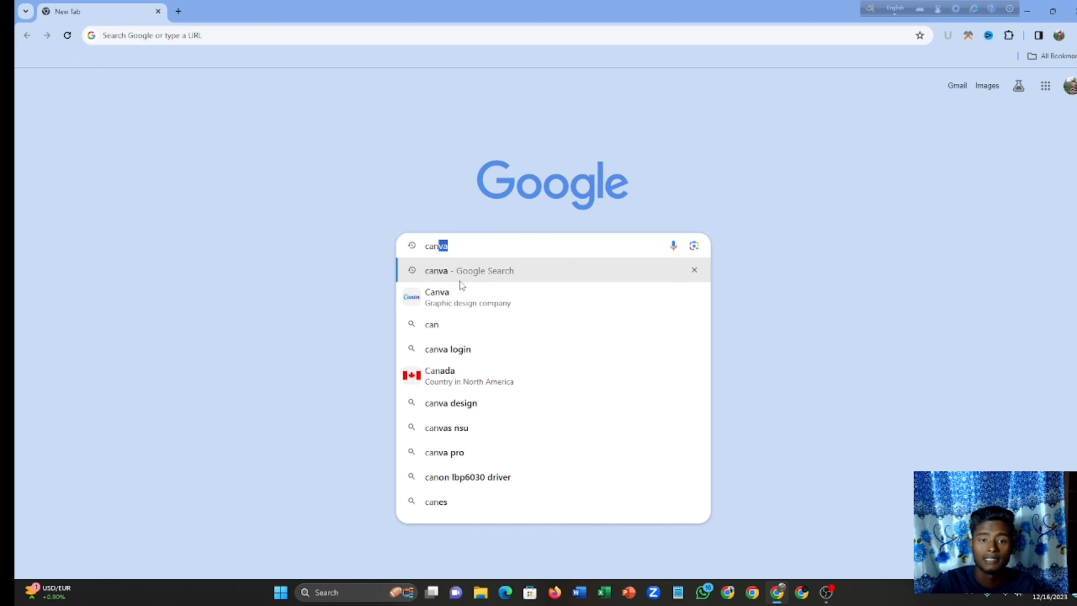
{"action": "left_click", "coordinate": [469, 304]}
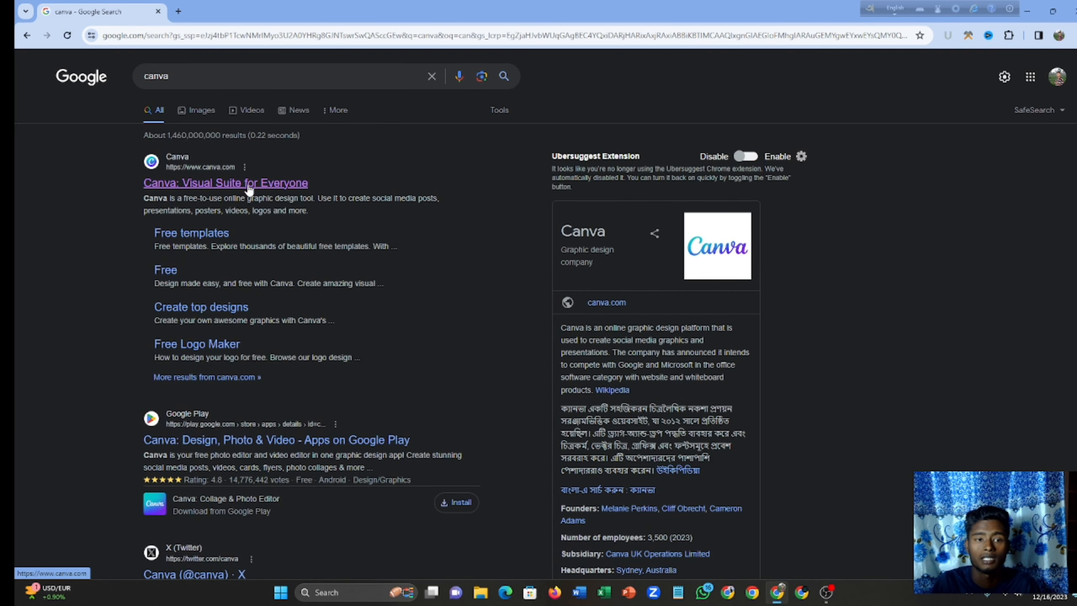
{"action": "left_click", "coordinate": [242, 182]}
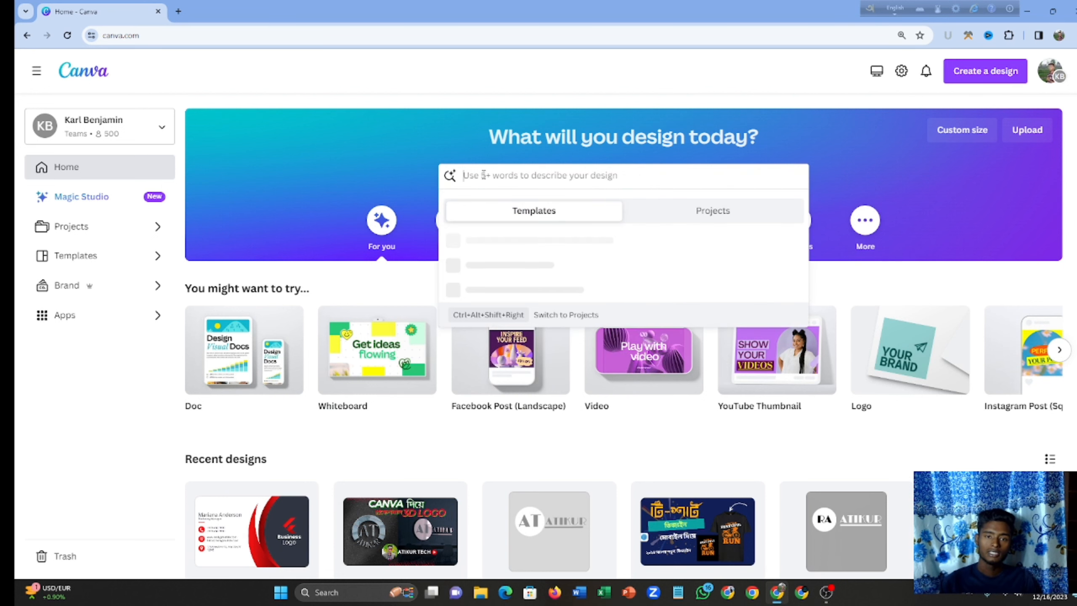
Browse the YouTube Thumbnail templates and start customizing the Yellow Abstract Texture Mobile Game Promotion template.
{"action": "left_click", "coordinate": [614, 170]}
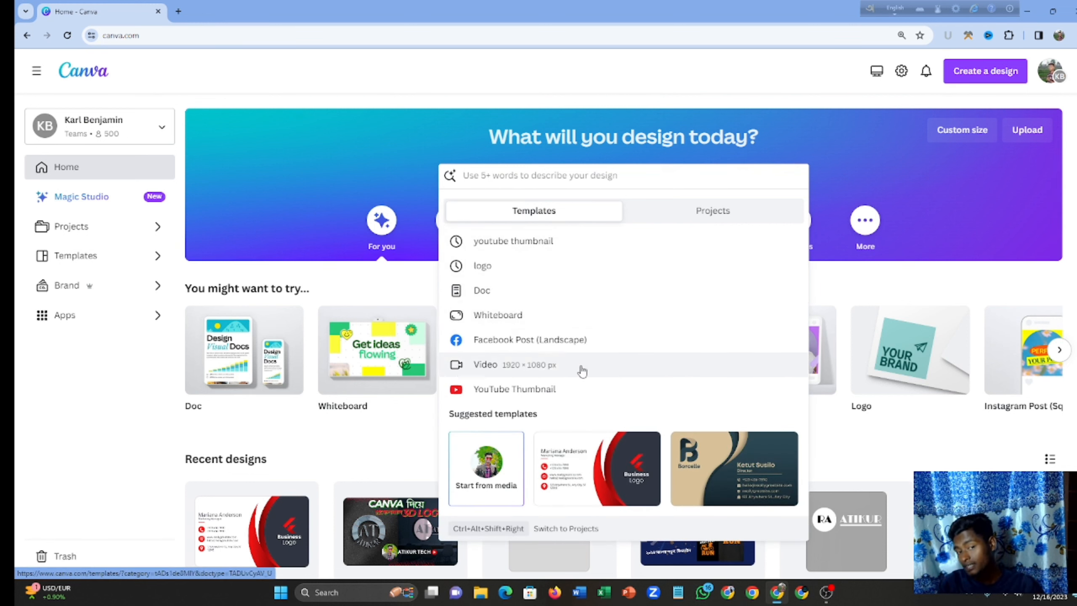
{"action": "left_click", "coordinate": [579, 388]}
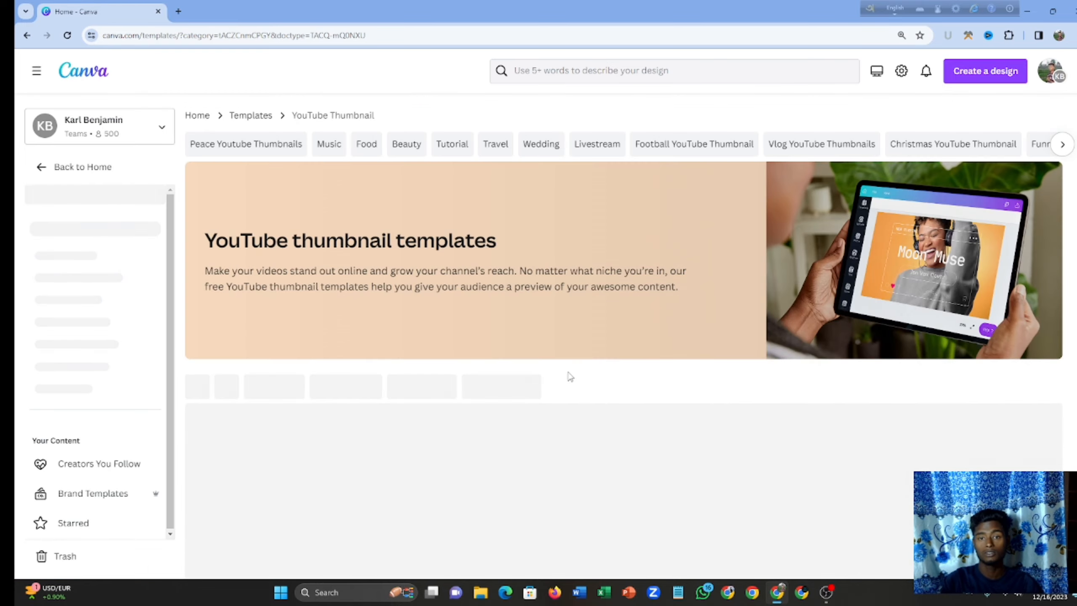
{"action": "scroll", "coordinate": [377, 350], "scroll_direction": "down", "scroll_amount": 2}
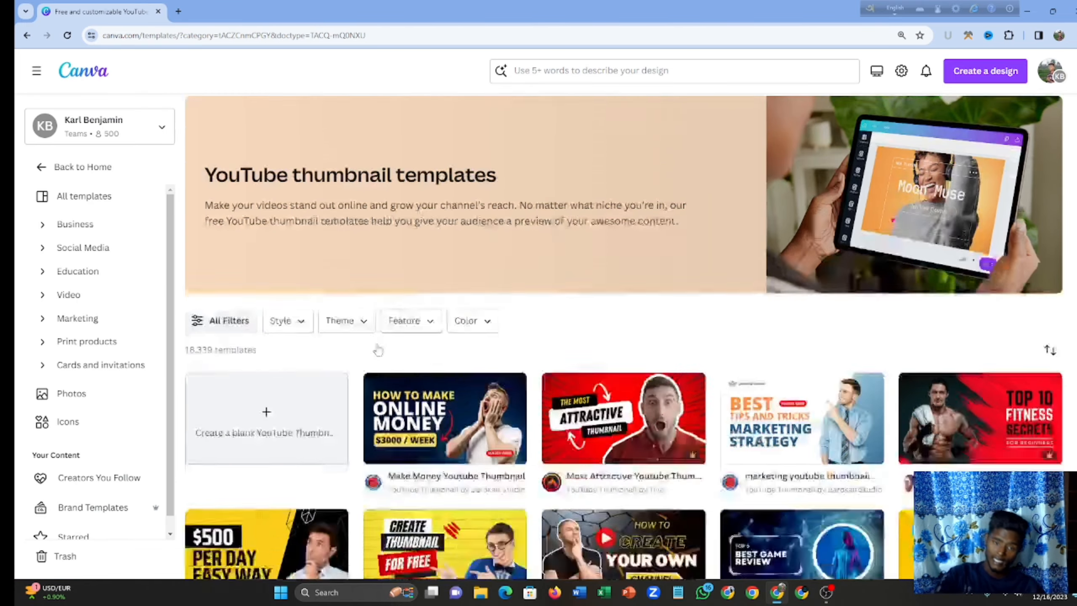
{"action": "scroll", "coordinate": [378, 350], "scroll_direction": "down", "scroll_amount": 5}
{"action": "scroll", "coordinate": [381, 373], "scroll_direction": "up", "scroll_amount": 3}
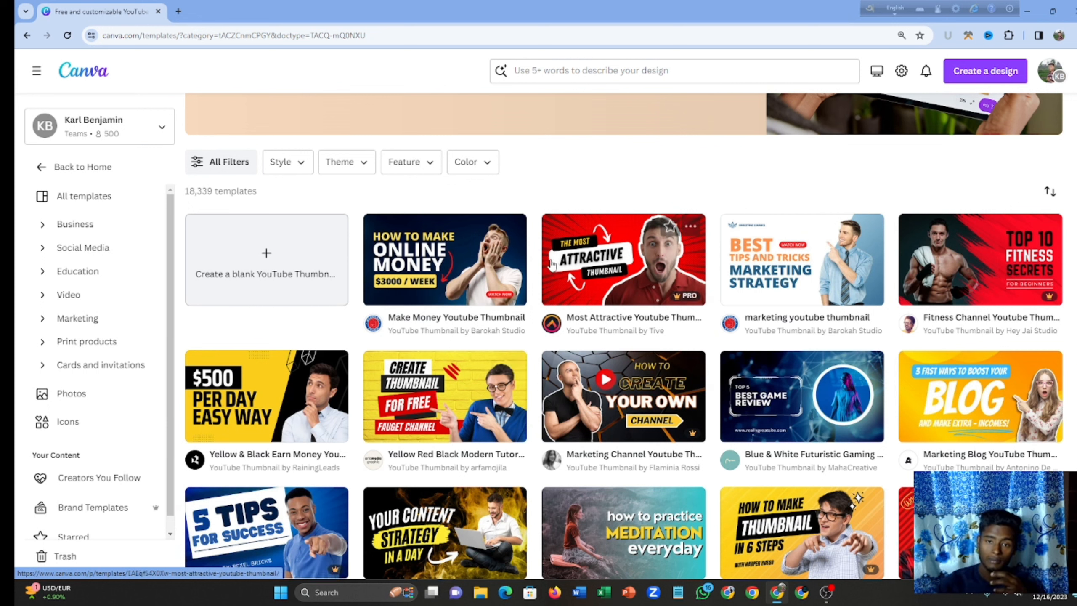
{"action": "scroll", "coordinate": [523, 345], "scroll_direction": "down", "scroll_amount": 4}
{"action": "scroll", "coordinate": [523, 345], "scroll_direction": "down", "scroll_amount": 3}
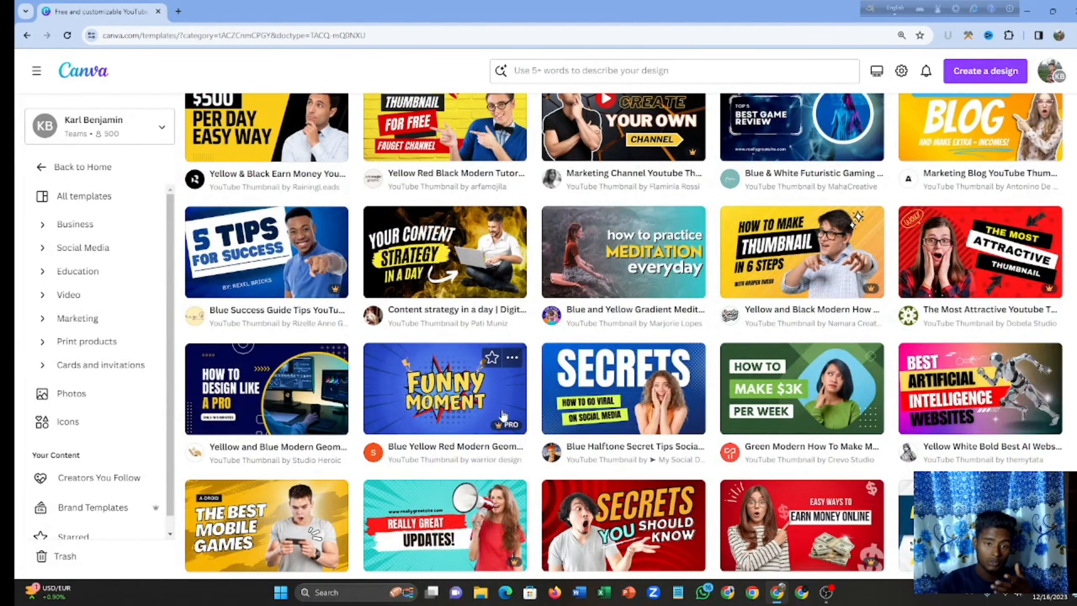
{"action": "scroll", "coordinate": [379, 417], "scroll_direction": "down", "scroll_amount": 6}
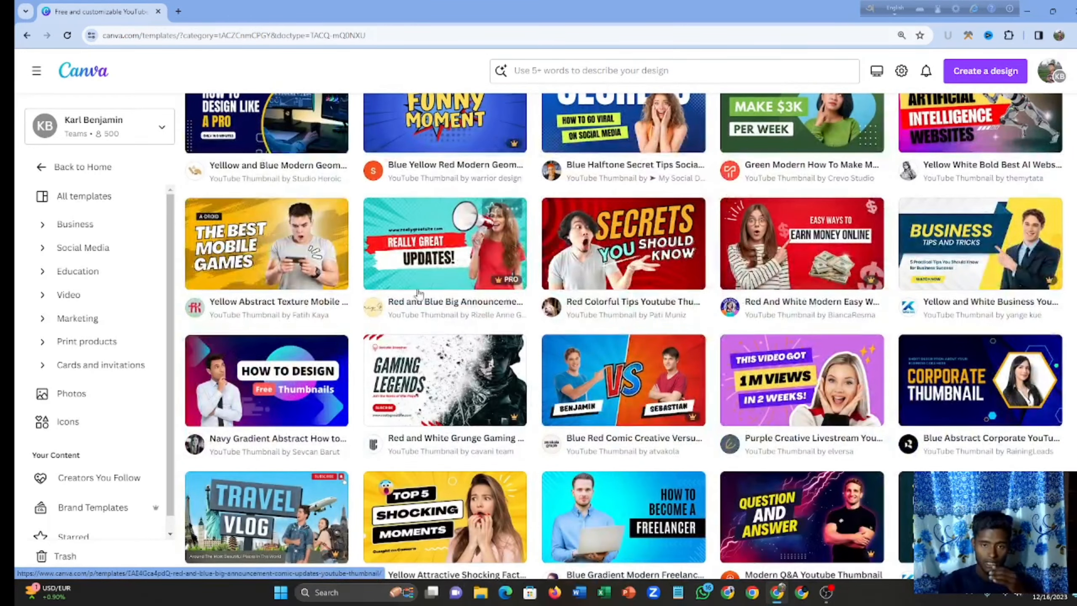
{"action": "left_click", "coordinate": [218, 231]}
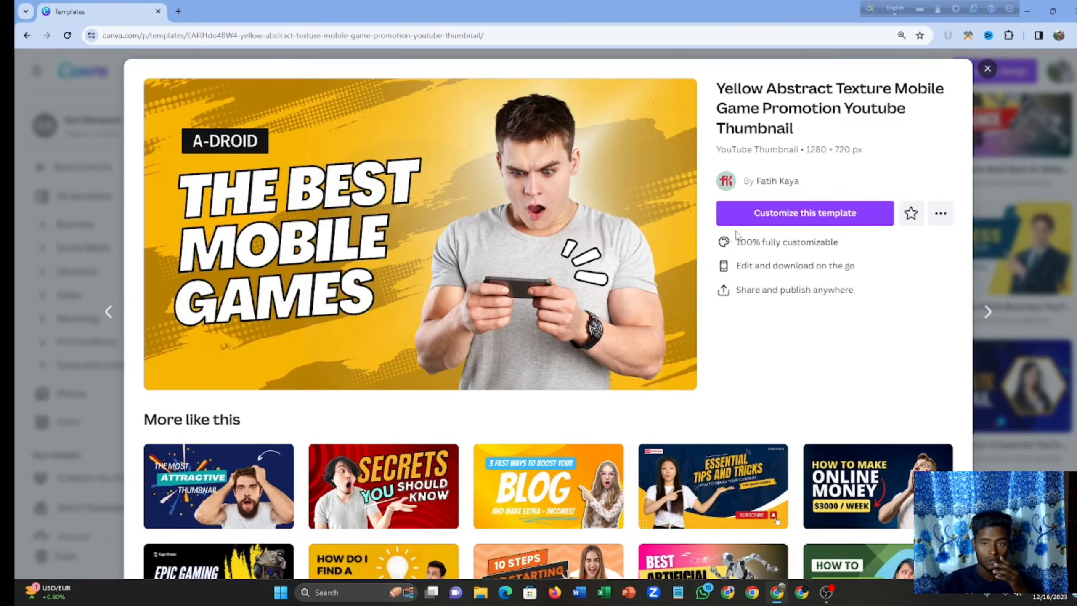
{"action": "left_click", "coordinate": [800, 216]}
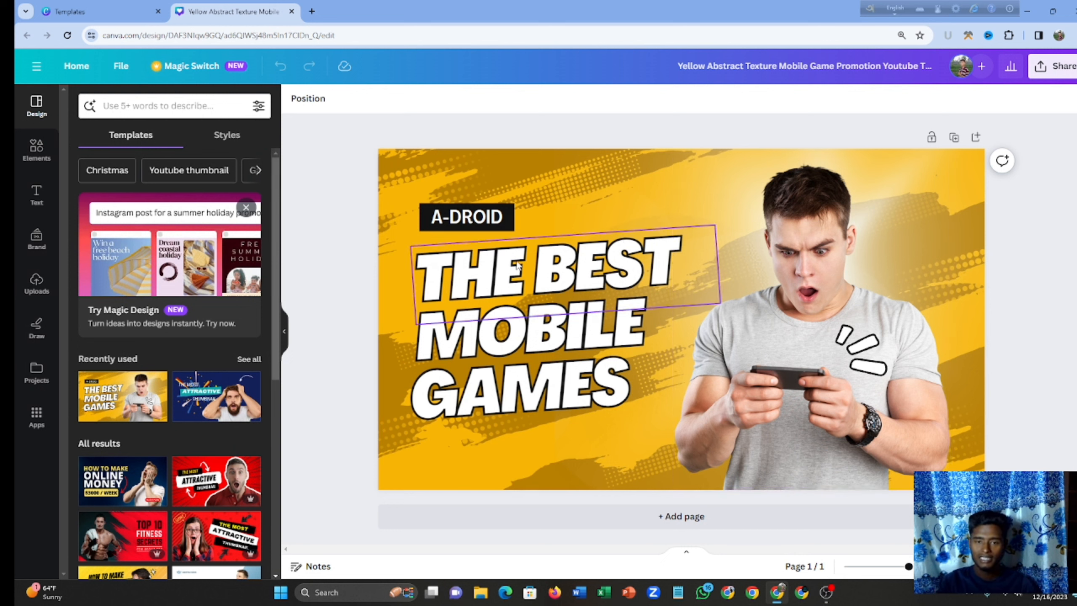
Delete the photo of the man holding a phone from the thumbnail.
{"action": "left_click", "coordinate": [762, 267]}
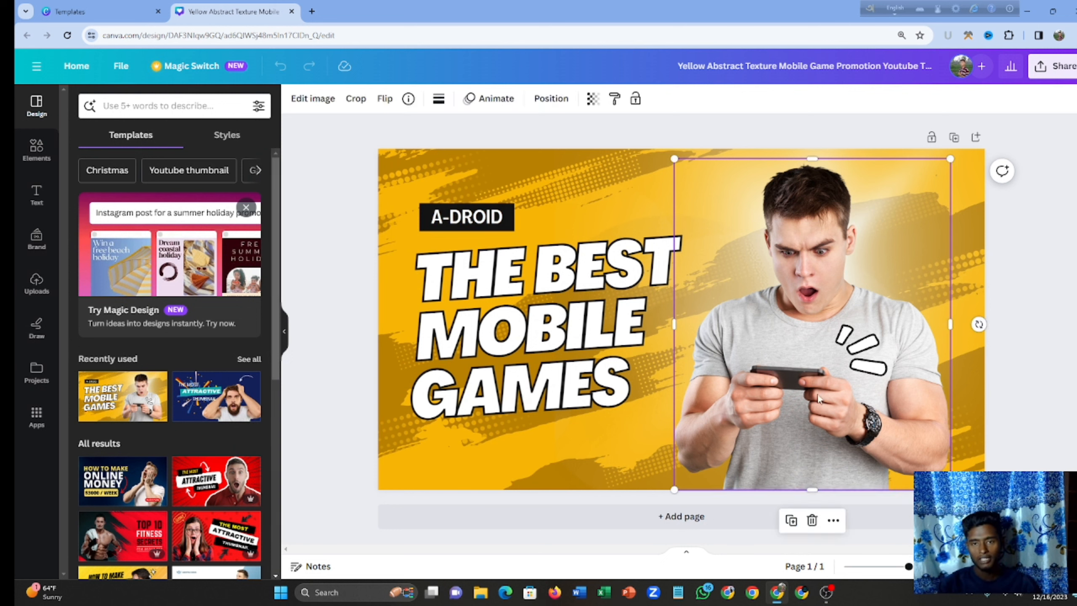
{"action": "left_click", "coordinate": [812, 521]}
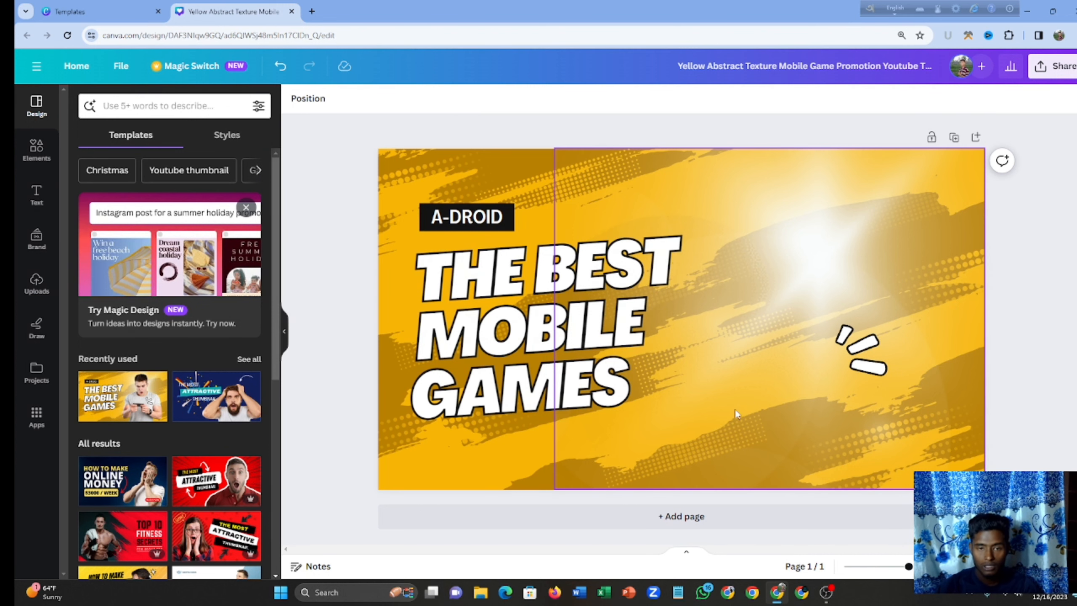
Upload the portrait Picsart_23-03-12_13-18-09-379 from the computer's Gallery to the uploads.
{"action": "left_click", "coordinate": [47, 287]}
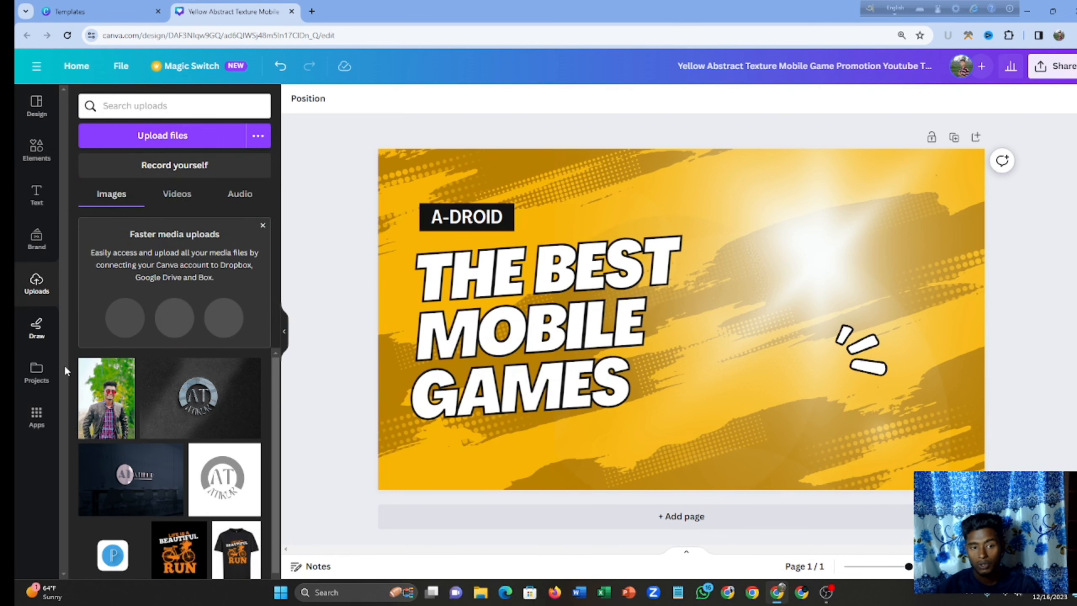
{"action": "scroll", "coordinate": [152, 535], "scroll_direction": "down", "scroll_amount": 10}
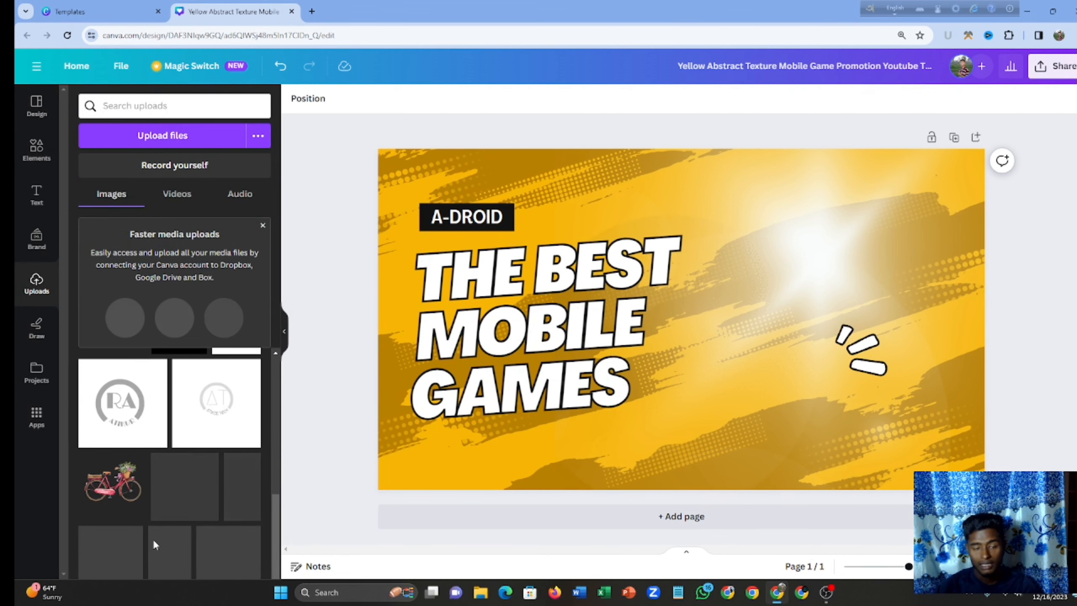
{"action": "scroll", "coordinate": [126, 466], "scroll_direction": "up", "scroll_amount": 3}
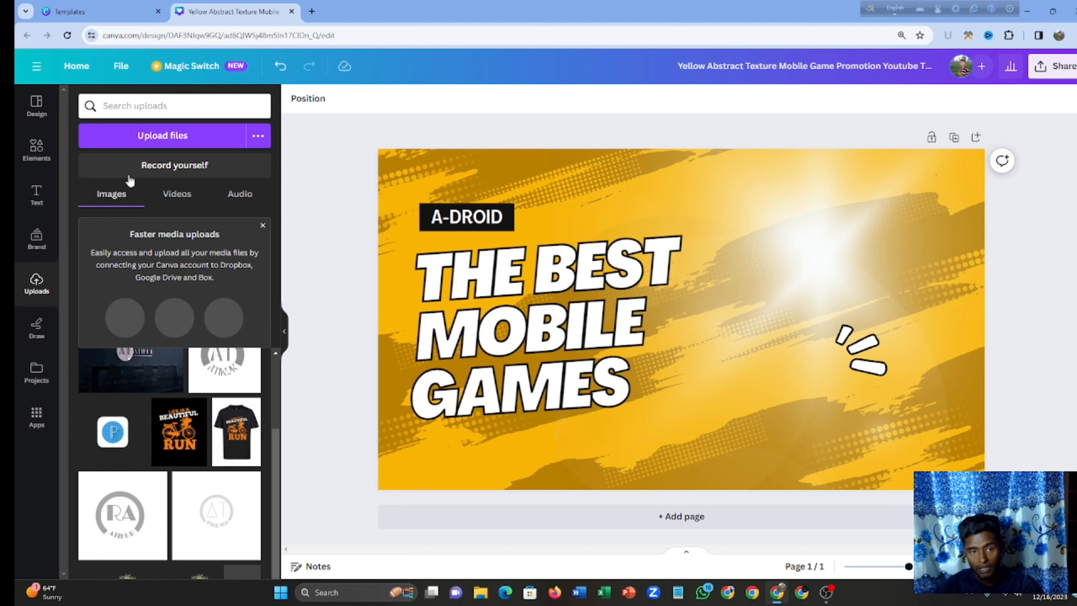
{"action": "left_click", "coordinate": [128, 137]}
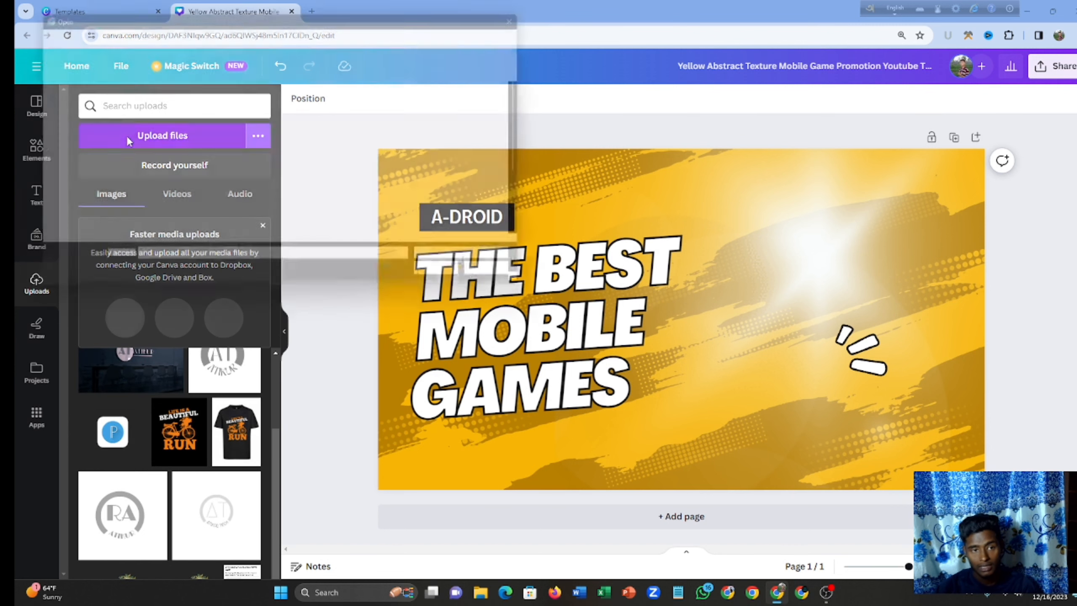
{"action": "scroll", "coordinate": [62, 147], "scroll_direction": "down", "scroll_amount": 3}
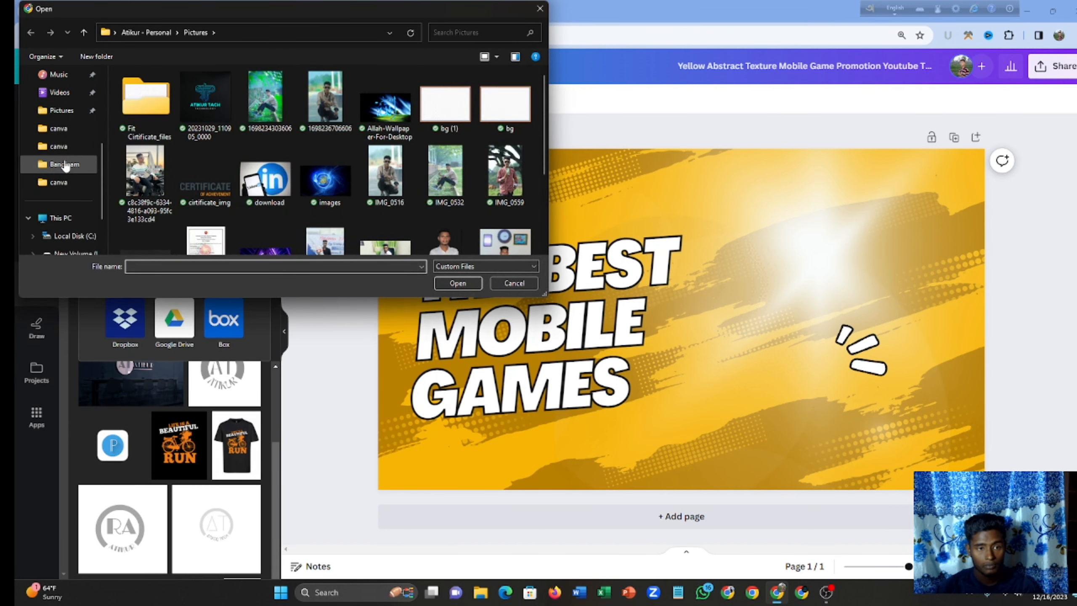
{"action": "scroll", "coordinate": [61, 145], "scroll_direction": "up", "scroll_amount": 3}
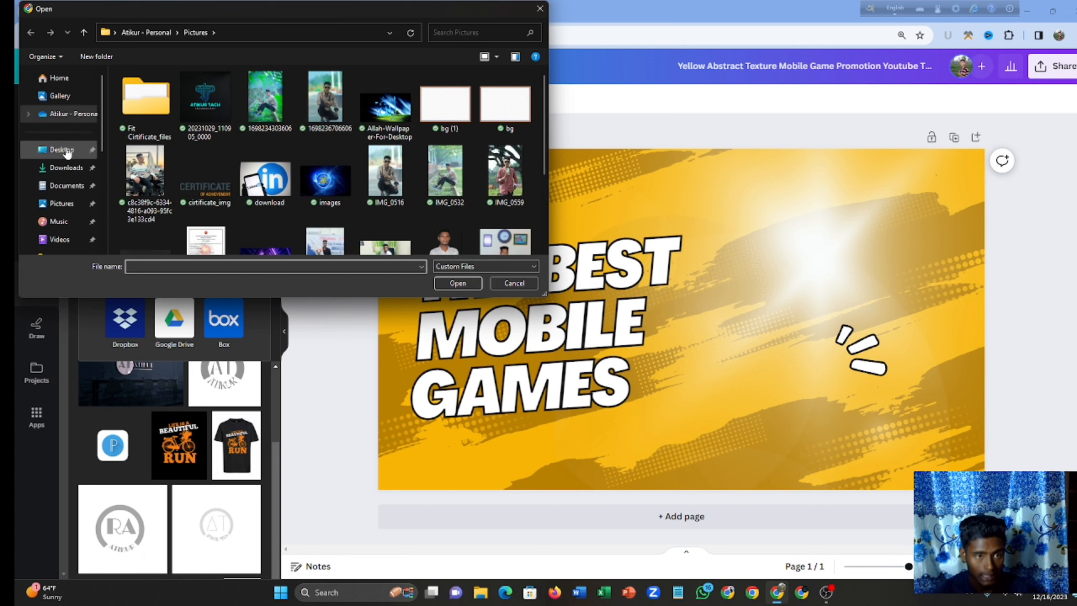
{"action": "left_click", "coordinate": [64, 97]}
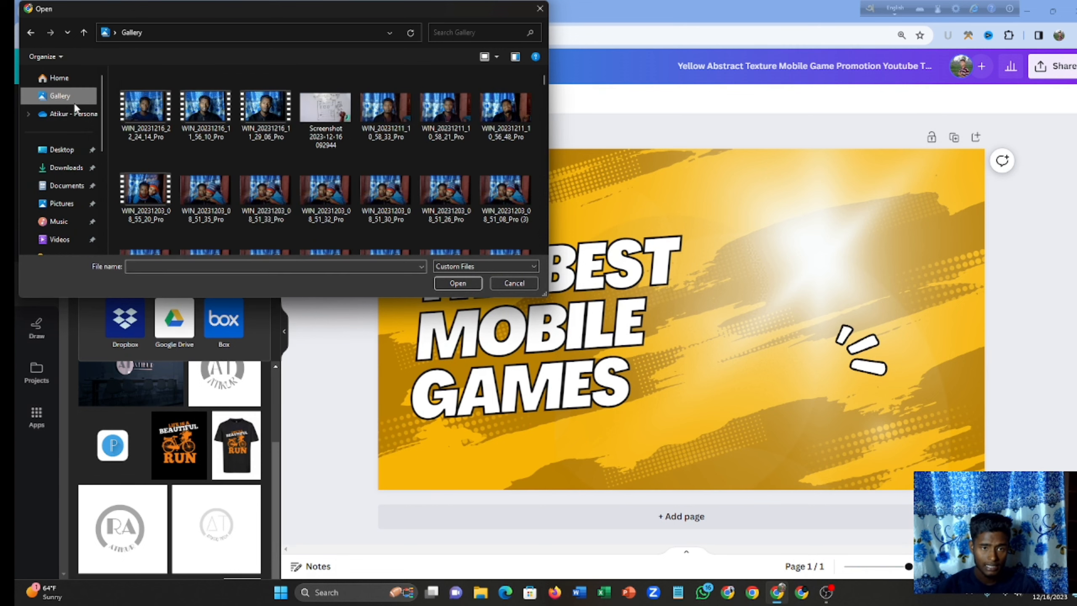
{"action": "scroll", "coordinate": [256, 122], "scroll_direction": "down", "scroll_amount": 3}
{"action": "scroll", "coordinate": [257, 120], "scroll_direction": "down", "scroll_amount": 10}
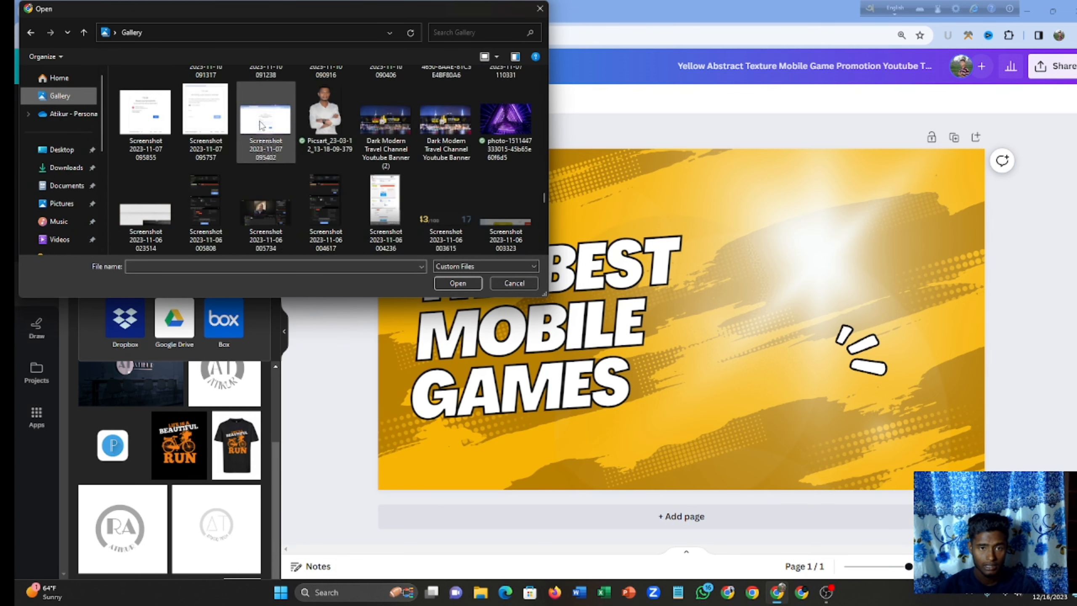
{"action": "left_click", "coordinate": [336, 111]}
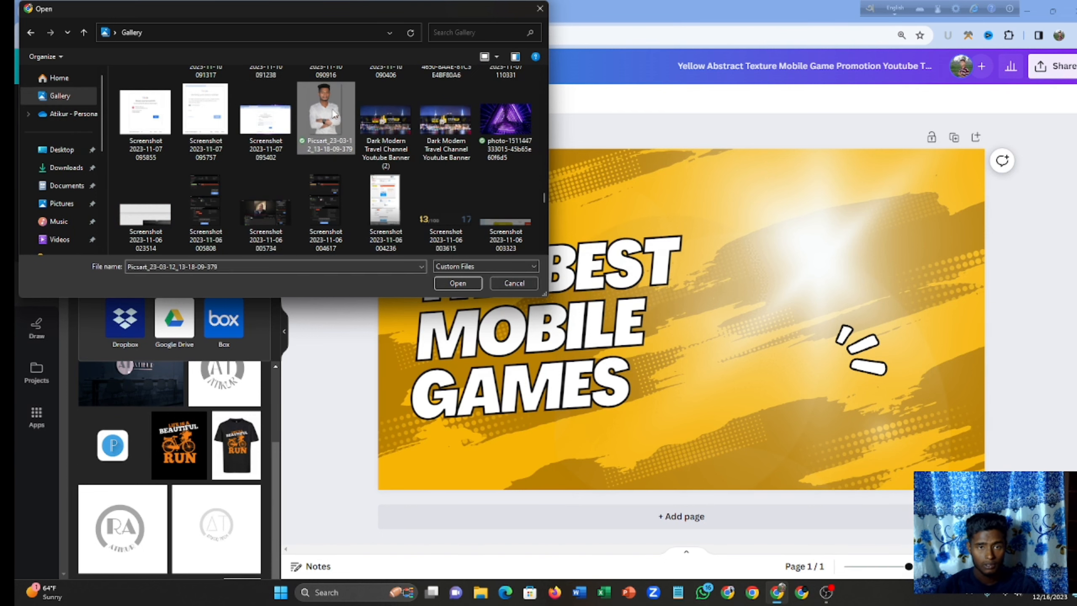
{"action": "left_click", "coordinate": [460, 282]}
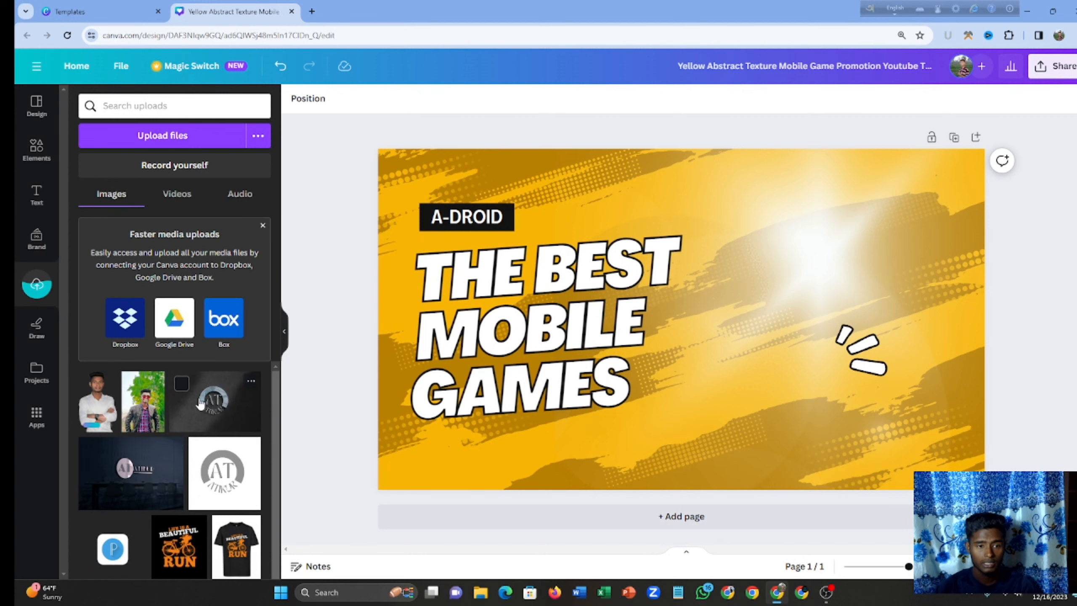
Try placing the uploaded white-shirt portrait on the right half of the thumbnail.
{"action": "left_click_drag", "start_coordinate": [222, 403], "coordinate": [934, 247]}
{"action": "left_click_drag", "start_coordinate": [853, 348], "coordinate": [896, 341]}
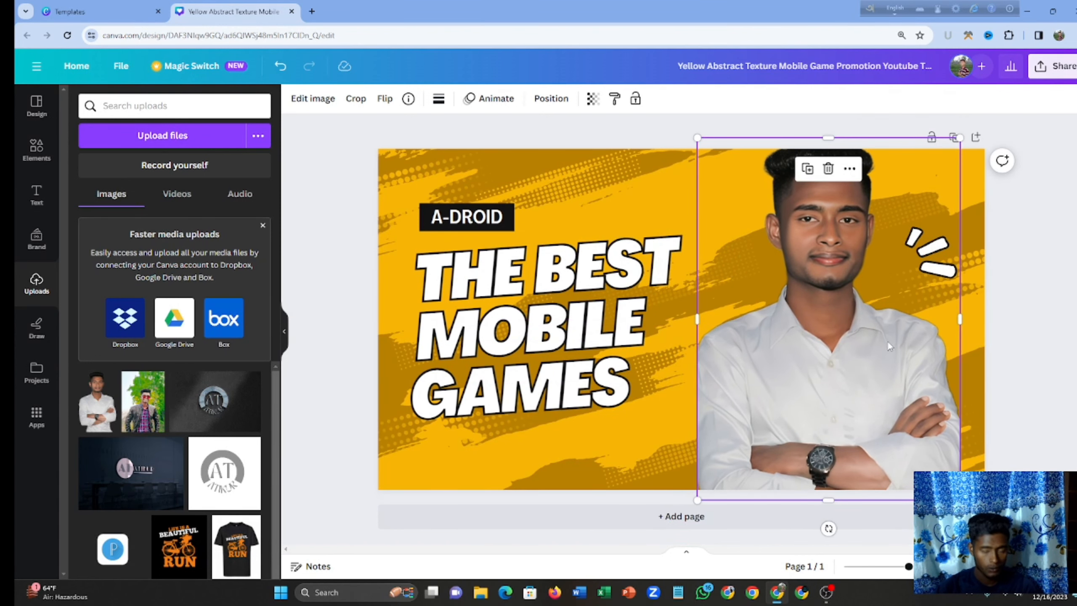
Undo the portrait placement and its related edits, back to the design without a person.
{"action": "key", "text": "ctrl+z"}
{"action": "key", "text": "ctrl+z"}
{"action": "key", "text": "ctrl+z"}
{"action": "key", "text": "ctrl+z"}
{"action": "key", "text": "ctrl+z"}
{"action": "key", "text": "ctrl+z"}
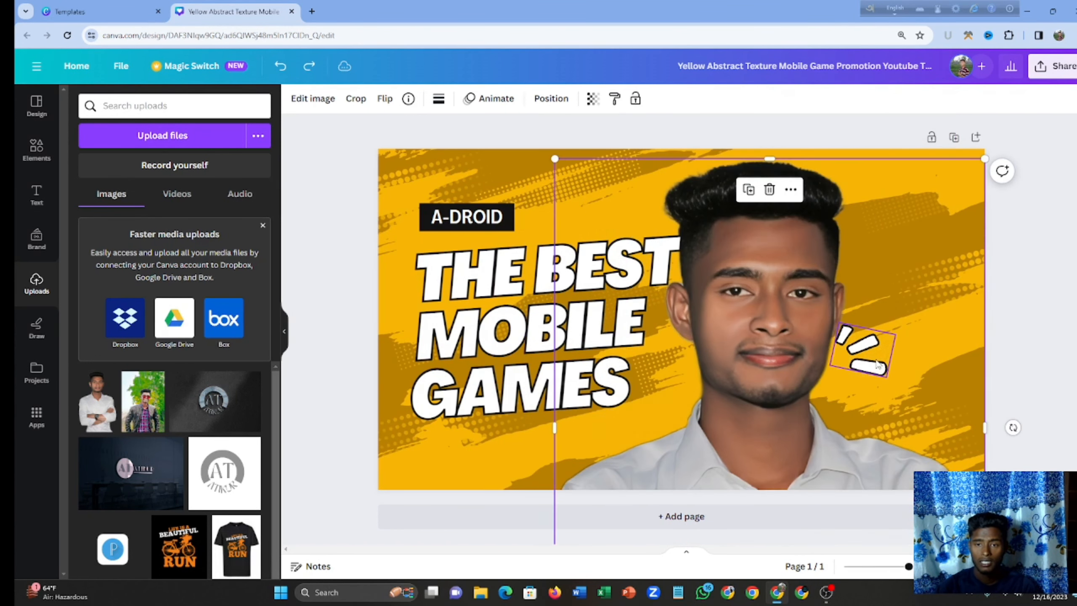
{"action": "key", "text": "ctrl+z"}
{"action": "key", "text": "ctrl+z"}
Move the white accent lines to the upper-right corner of the thumbnail.
{"action": "left_click_drag", "start_coordinate": [878, 364], "coordinate": [947, 197]}
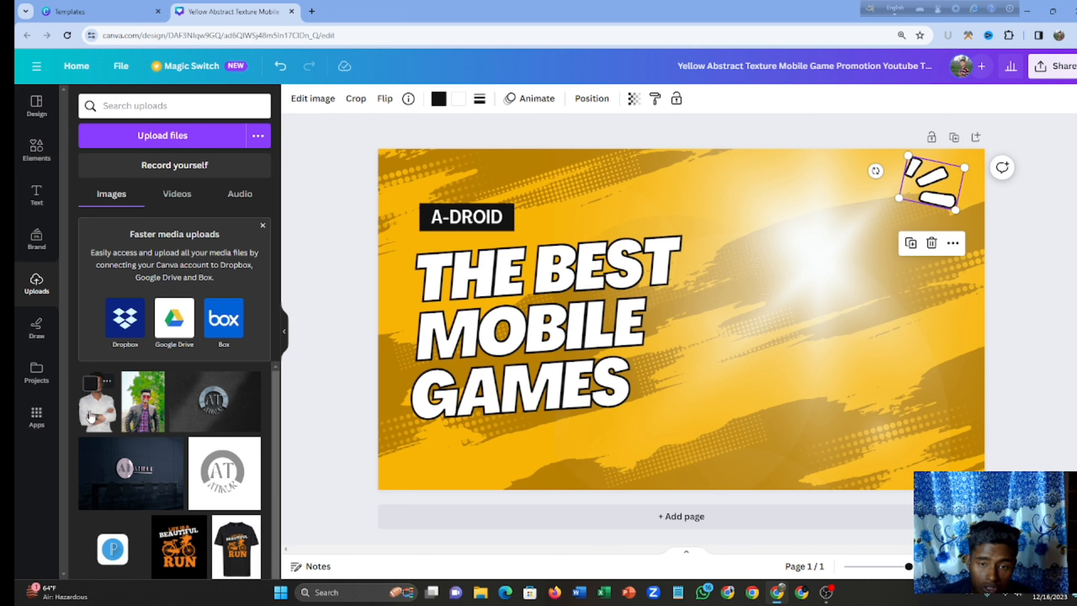
Search Google for bg remove in a new browser tab and open the remove.bg website.
{"action": "left_click", "coordinate": [312, 11]}
{"action": "left_click", "coordinate": [440, 251]}
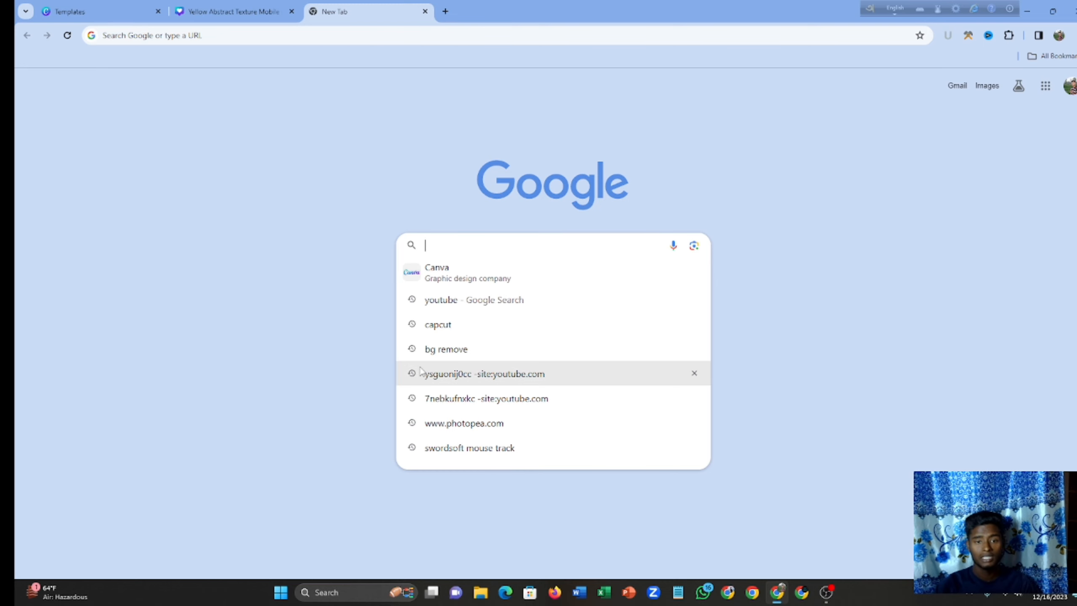
{"action": "left_click", "coordinate": [436, 352]}
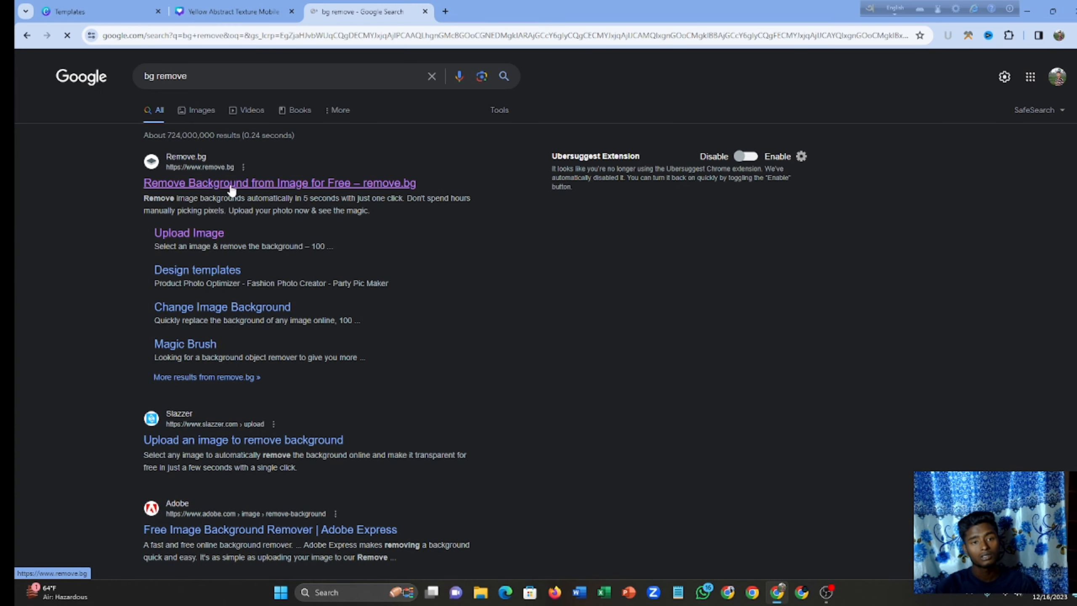
{"action": "scroll", "coordinate": [230, 408], "scroll_direction": "down", "scroll_amount": 5}
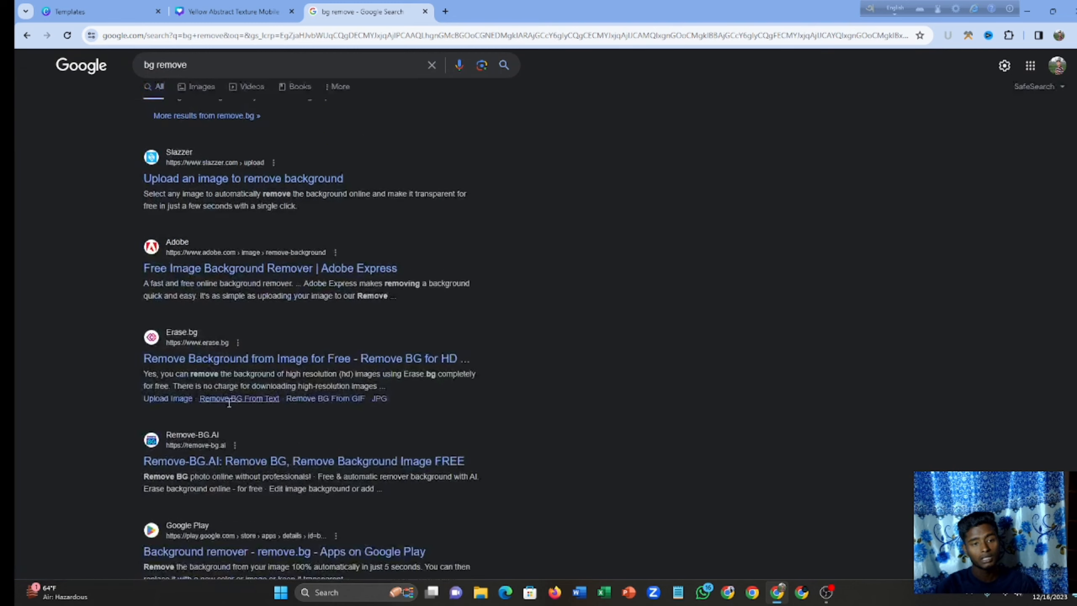
{"action": "scroll", "coordinate": [199, 190], "scroll_direction": "up", "scroll_amount": 5}
{"action": "left_click", "coordinate": [200, 186]}
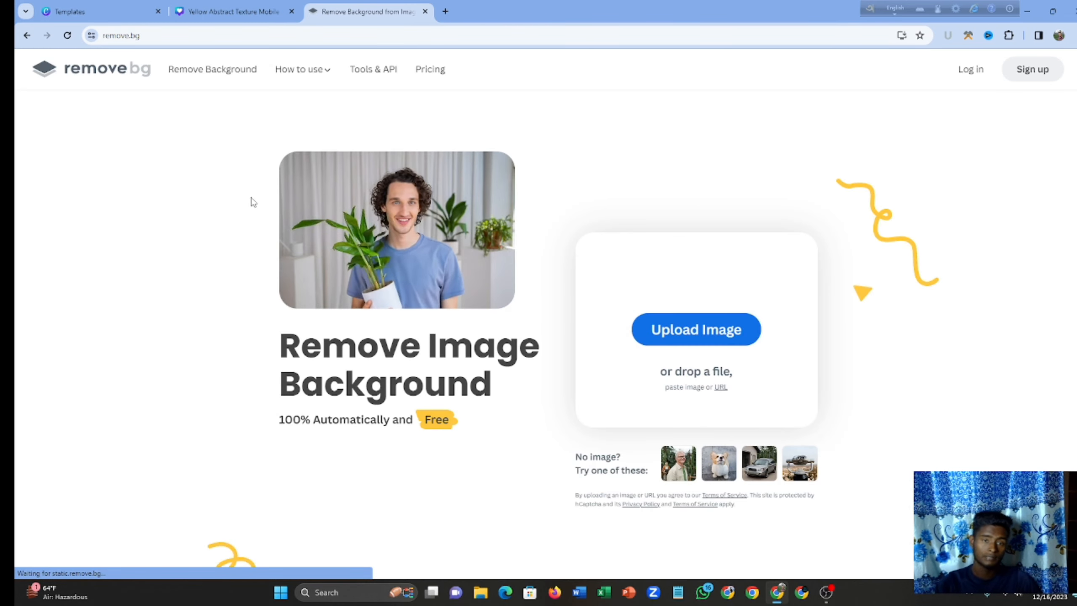
{"action": "left_click", "coordinate": [723, 331]}
{"action": "scroll", "coordinate": [282, 204], "scroll_direction": "down", "scroll_amount": 3}
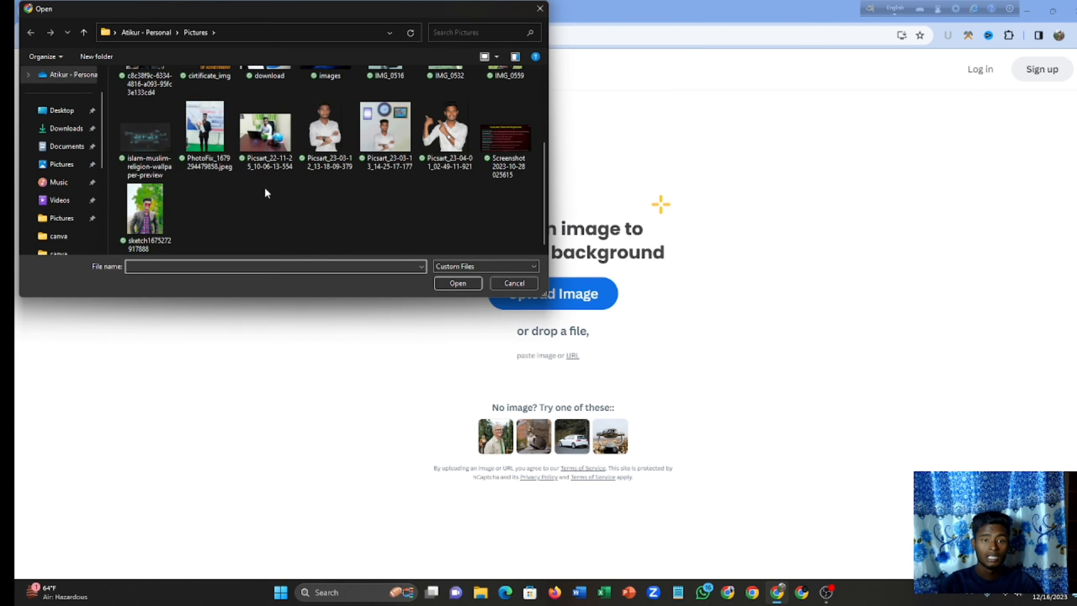
{"action": "double_click", "coordinate": [161, 214]}
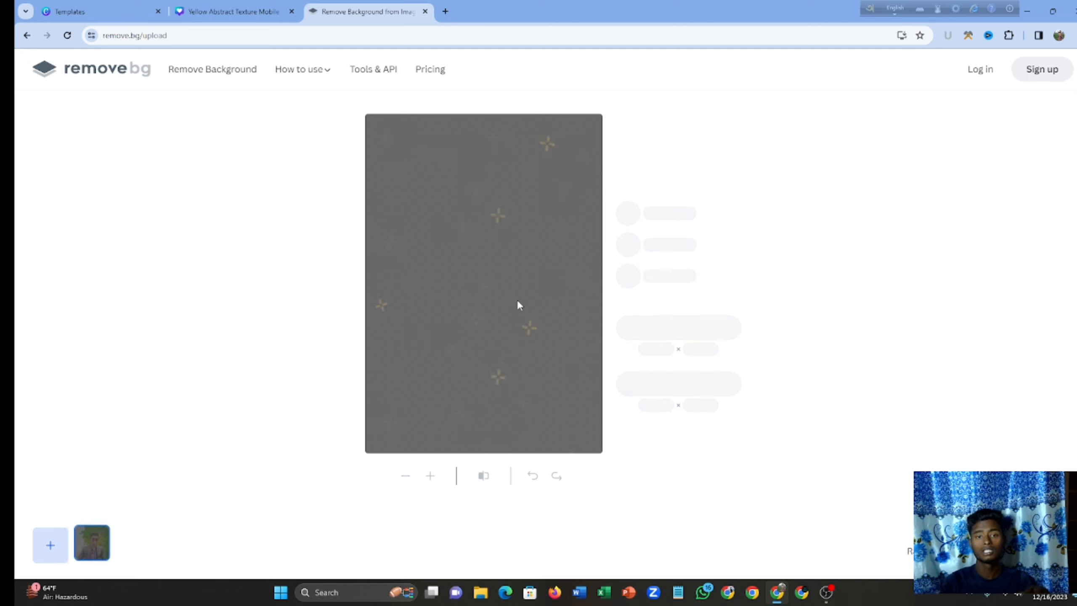
{"action": "right_click", "coordinate": [721, 242]}
{"action": "left_click", "coordinate": [739, 282]}
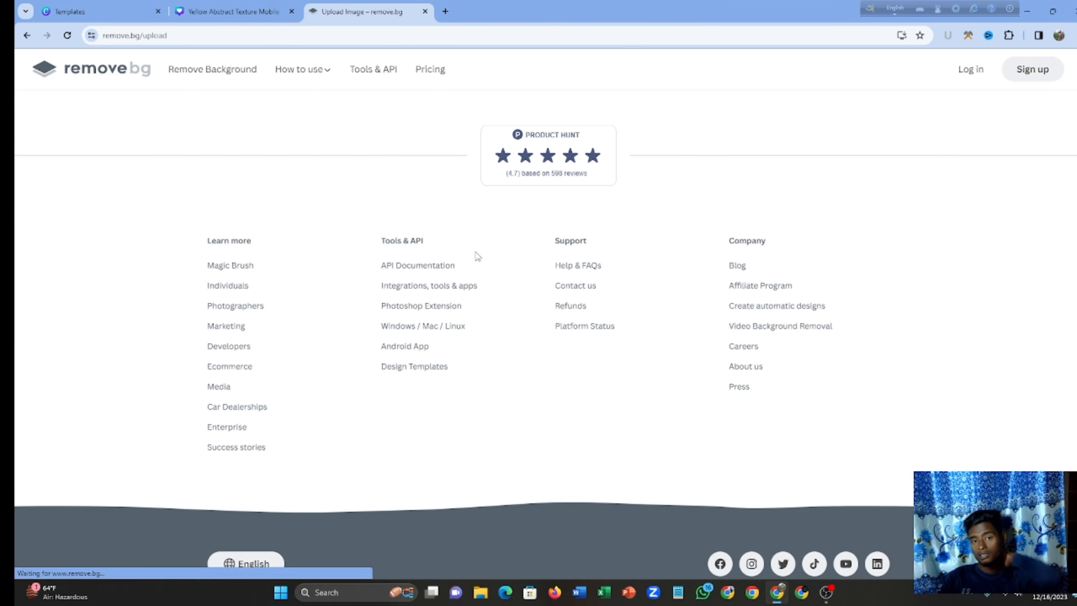
{"action": "left_click", "coordinate": [562, 284]}
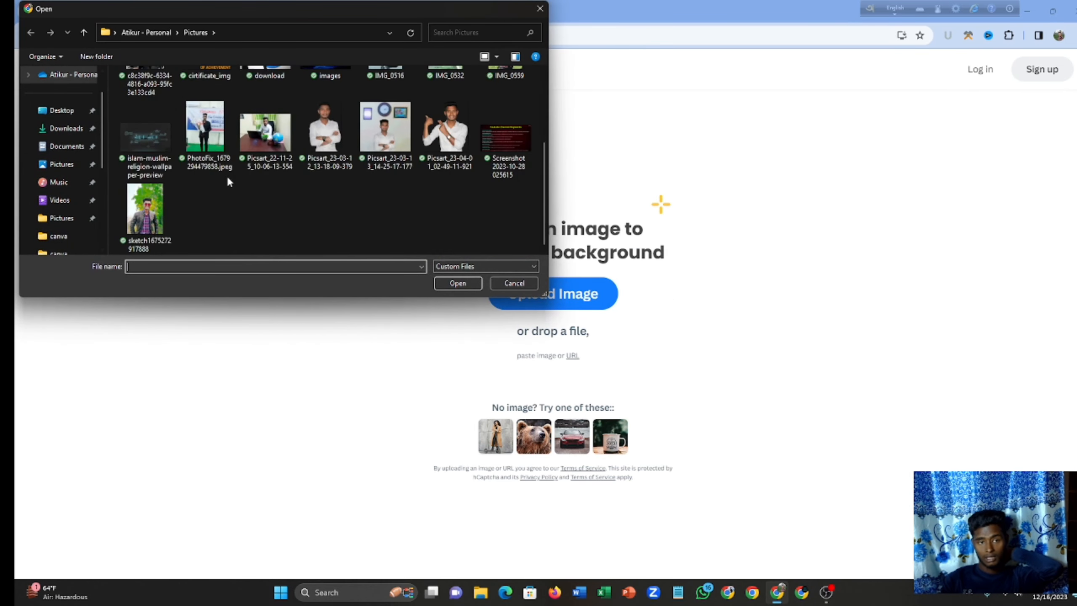
{"action": "left_click", "coordinate": [168, 211]}
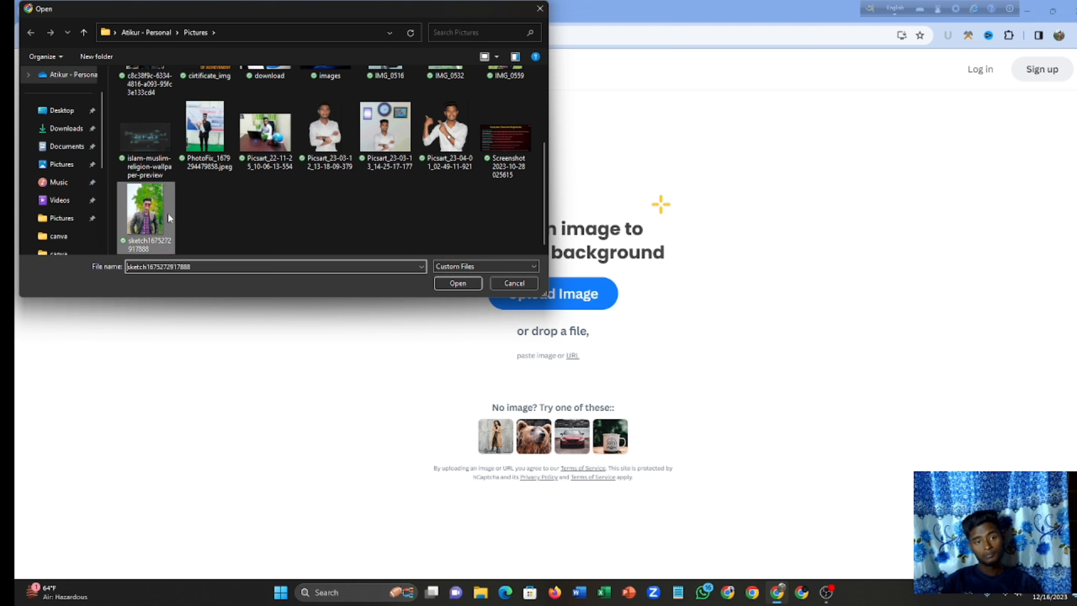
{"action": "left_click", "coordinate": [458, 283]}
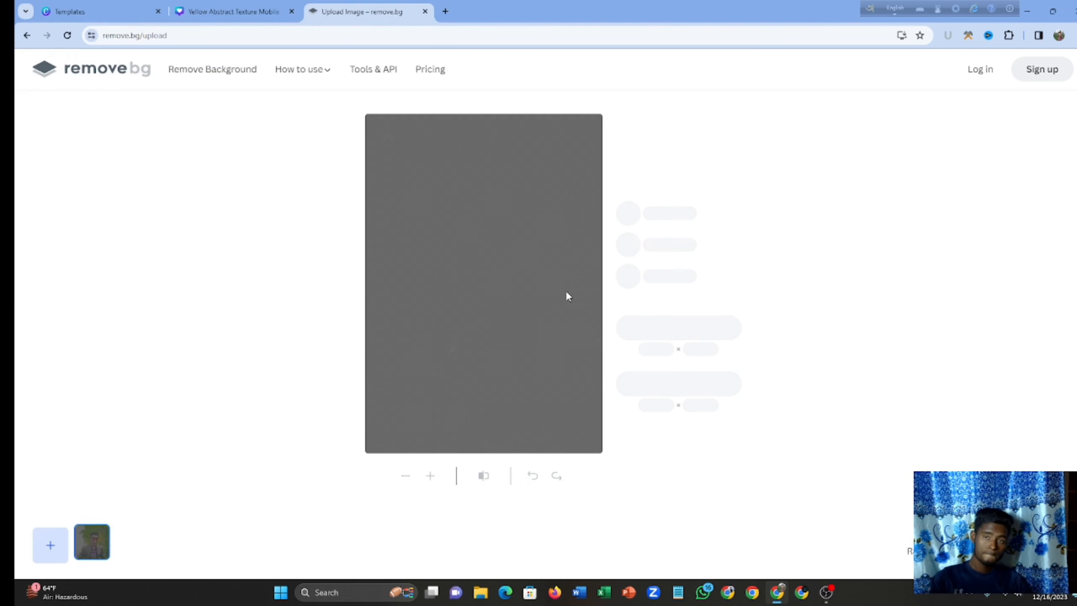
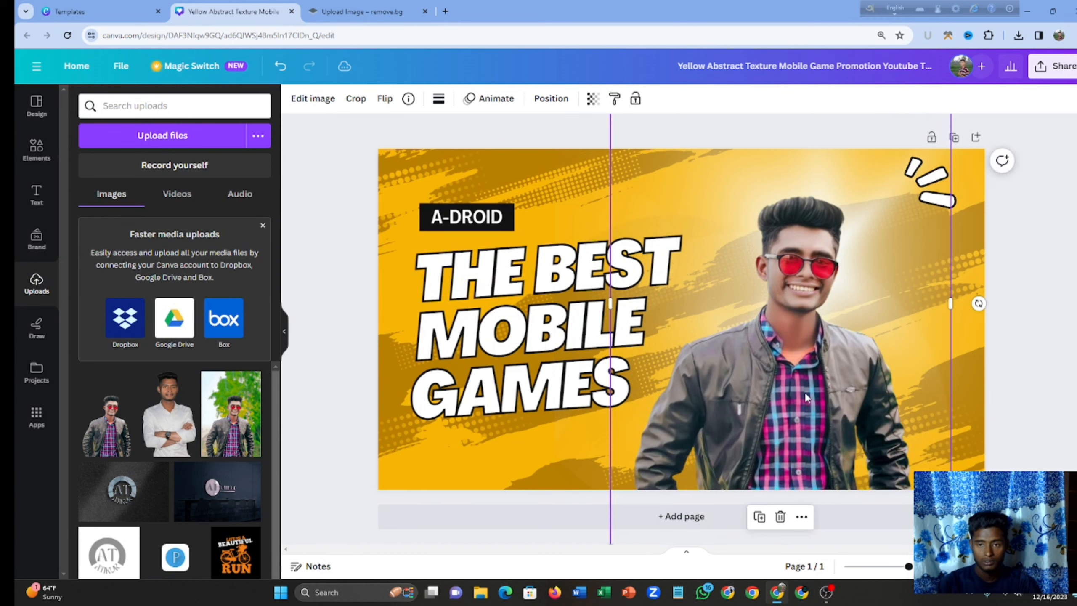
Shift the cut-out portrait slightly up and to the right in the Canva thumbnail.
{"action": "left_click_drag", "start_coordinate": [803, 392], "coordinate": [815, 378]}
{"action": "left_click", "coordinate": [1043, 231]}
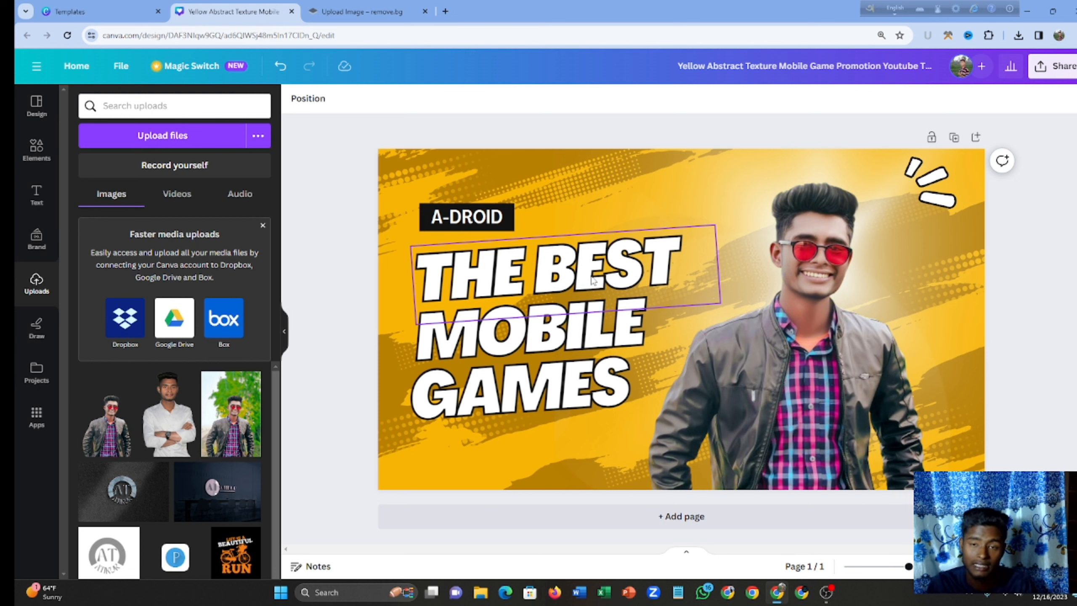
Replace the first two headline lines with YOUTUBE and VIDEO.
{"action": "left_click", "coordinate": [608, 278]}
{"action": "left_click", "coordinate": [607, 277]}
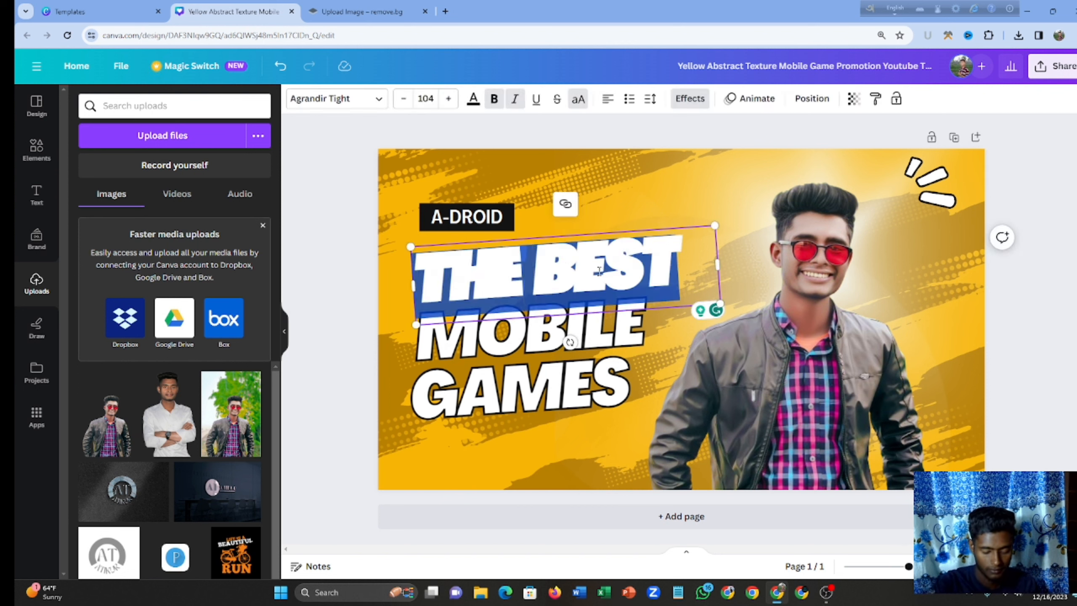
{"action": "type", "text": "YOUTUBE"}
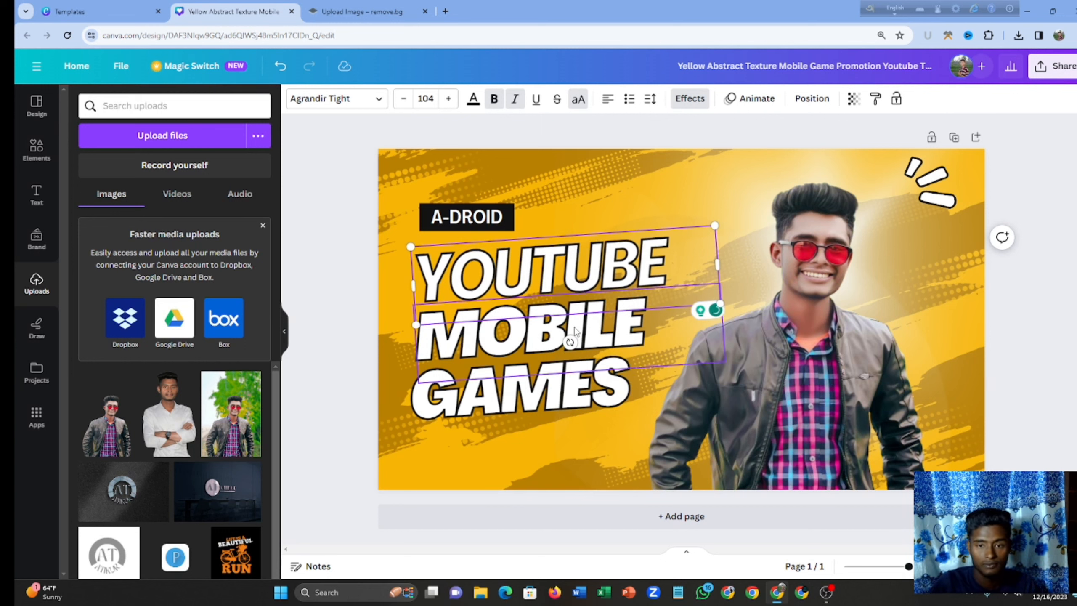
{"action": "left_click", "coordinate": [488, 340]}
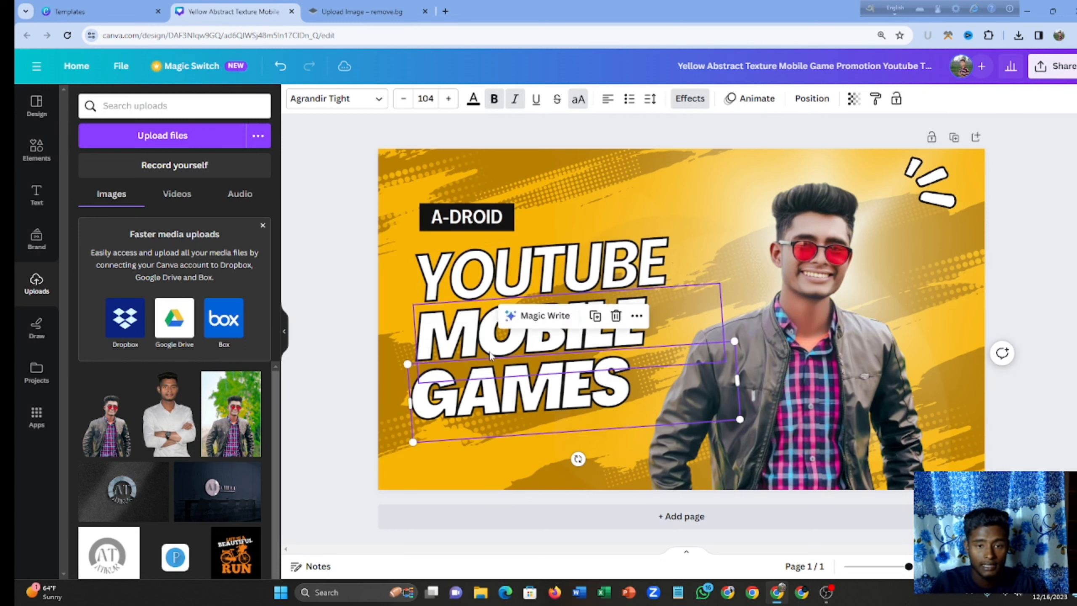
{"action": "left_click", "coordinate": [487, 339]}
{"action": "type", "text": "VI"}
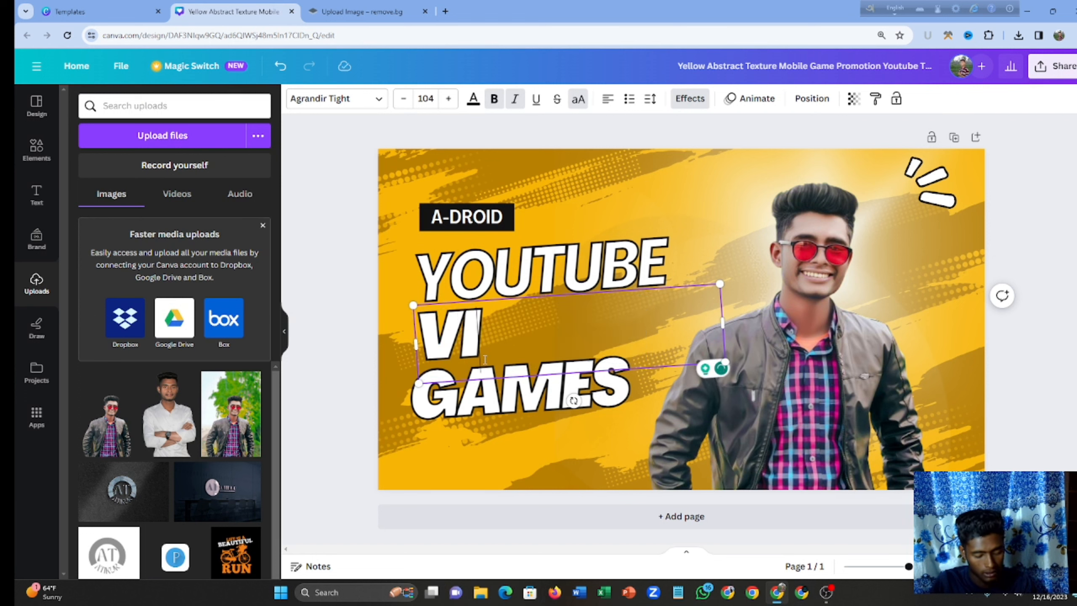
{"action": "type", "text": "DEO"}
Replace the third headline line, GAMES, with SEO.
{"action": "left_click", "coordinate": [531, 406]}
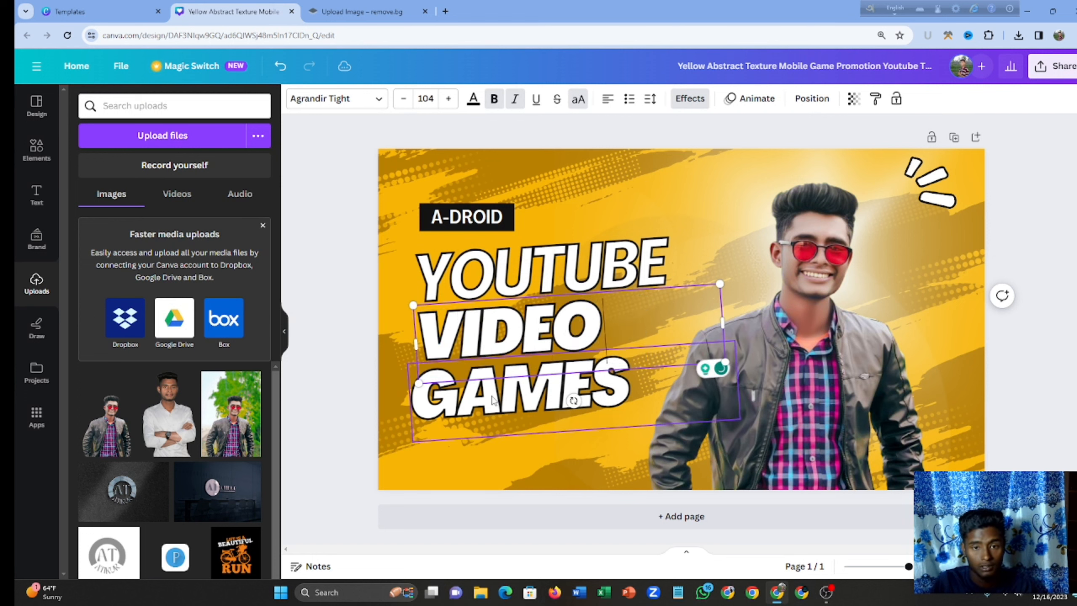
{"action": "double_click", "coordinate": [531, 407]}
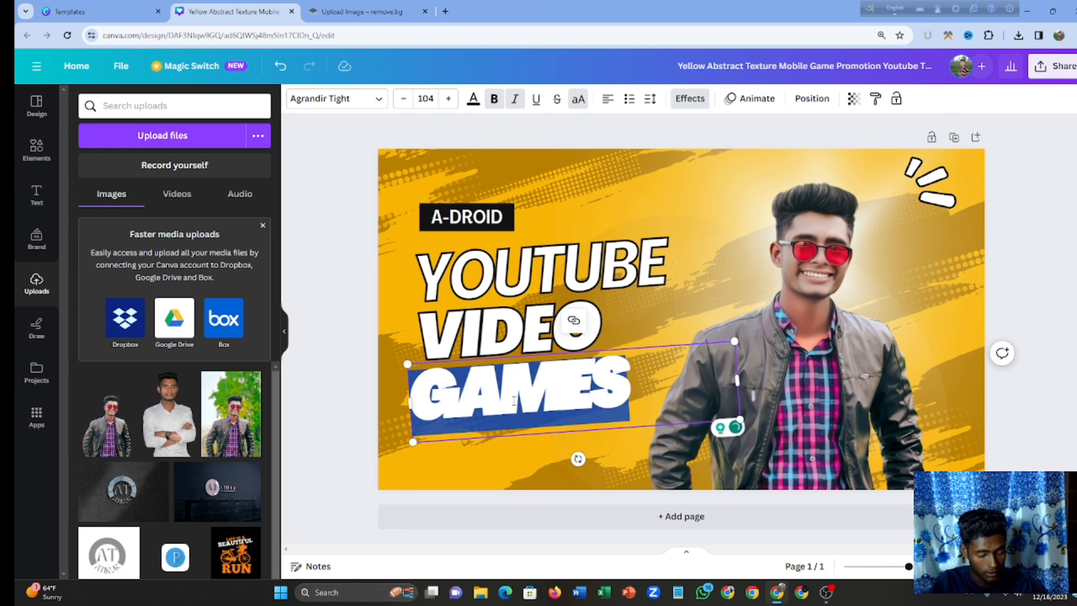
{"action": "type", "text": "SEO"}
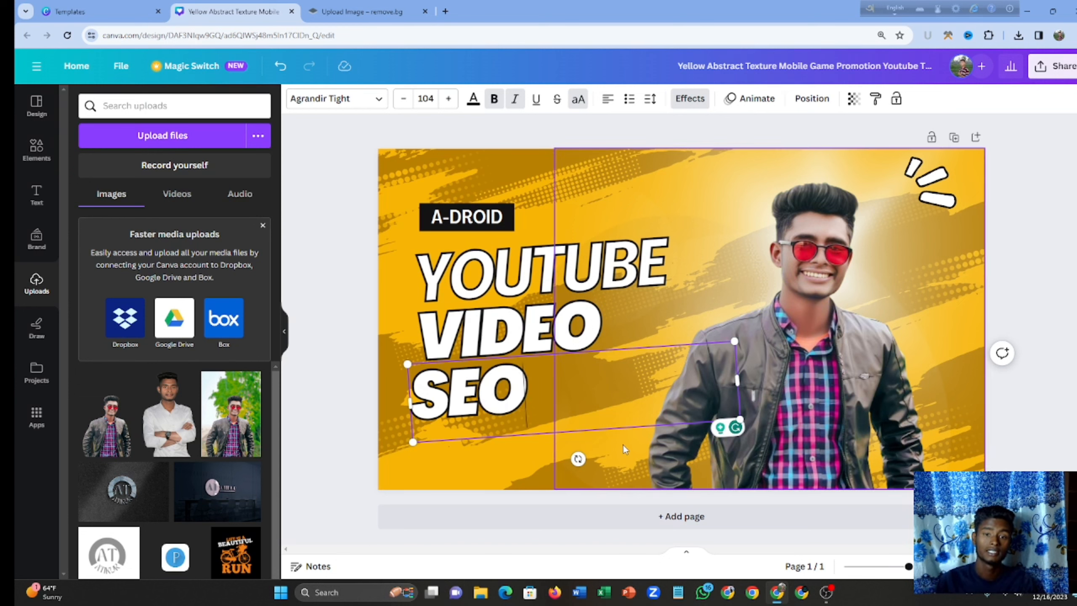
{"action": "left_click", "coordinate": [519, 465]}
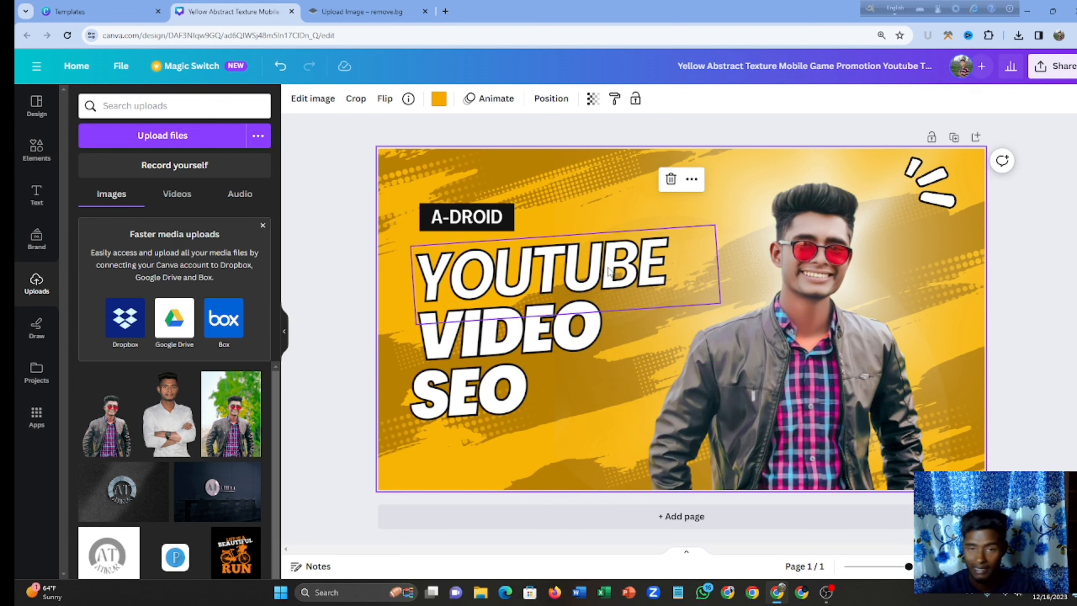
Recolour the VIDEO headline line with the very dark teal from the portrait's photo colours.
{"action": "left_click", "coordinate": [536, 342]}
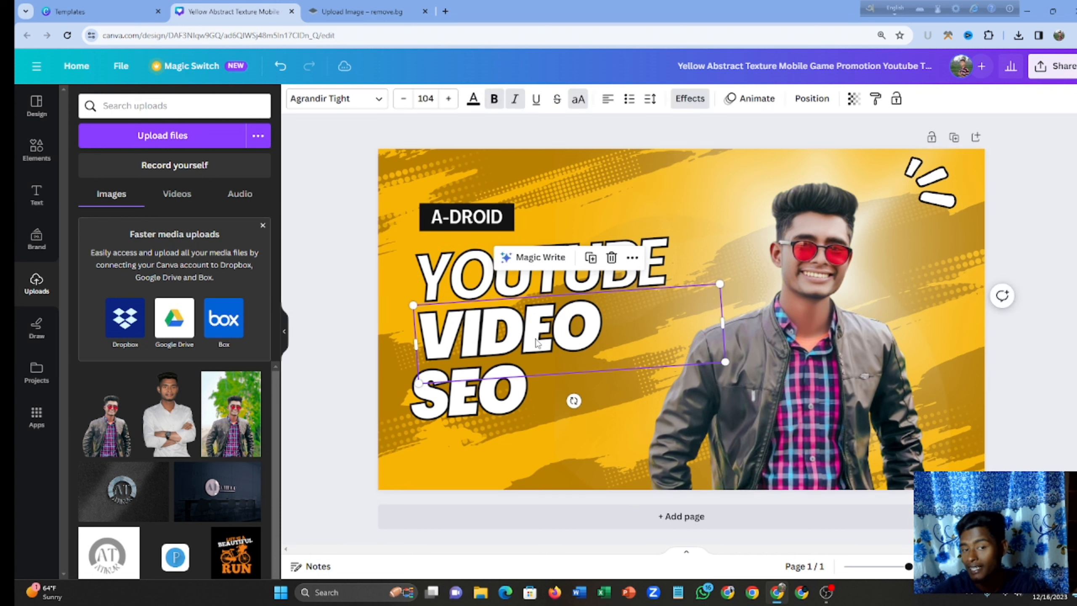
{"action": "left_click", "coordinate": [473, 100]}
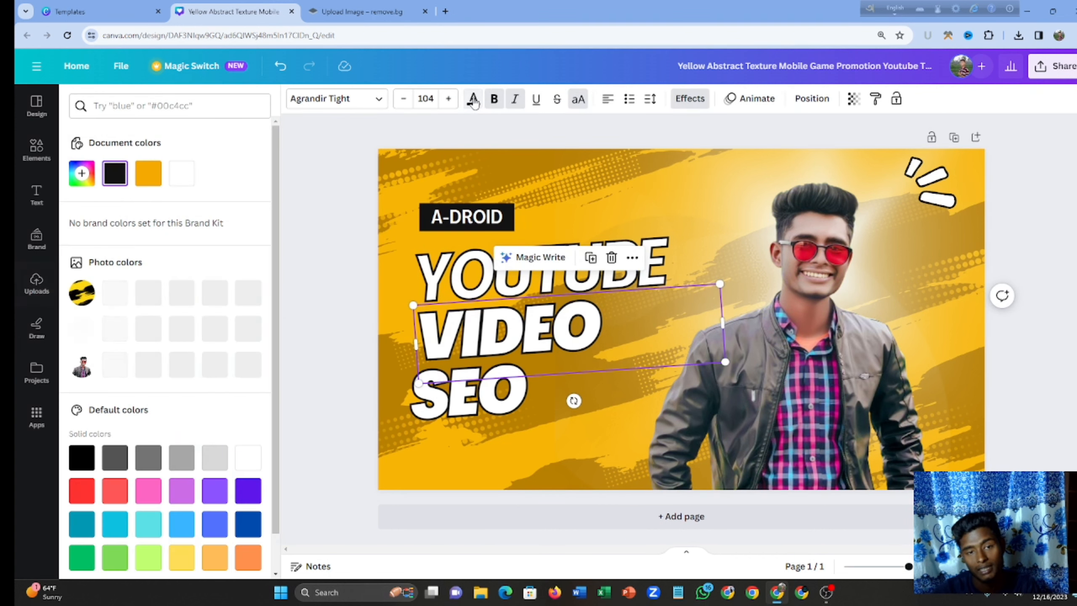
{"action": "left_click", "coordinate": [148, 173]}
{"action": "left_click", "coordinate": [115, 328]}
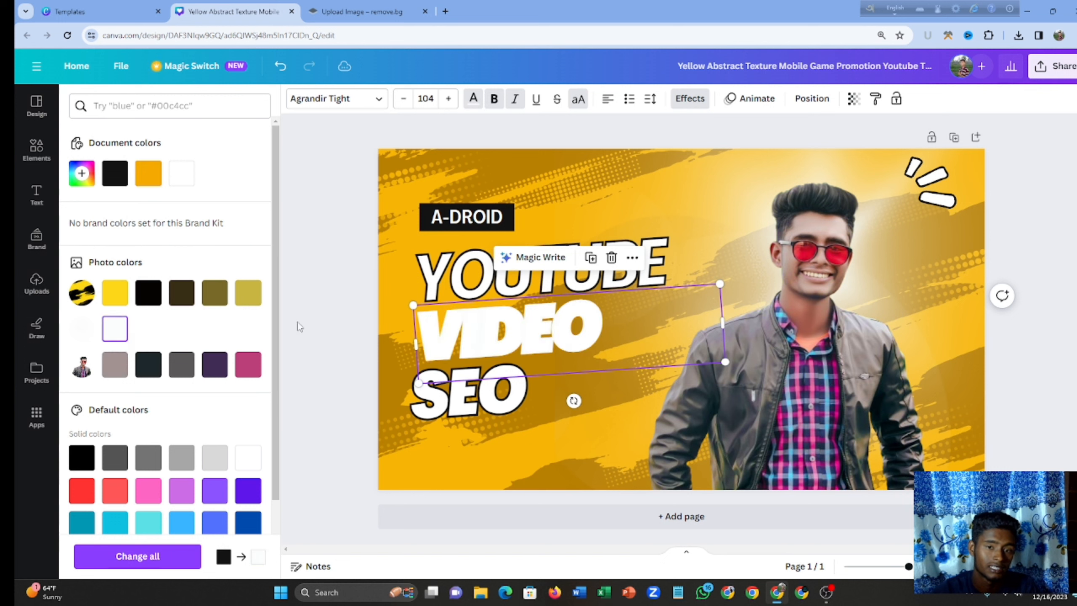
{"action": "scroll", "coordinate": [151, 353], "scroll_direction": "down", "scroll_amount": 2}
{"action": "left_click", "coordinate": [148, 309]}
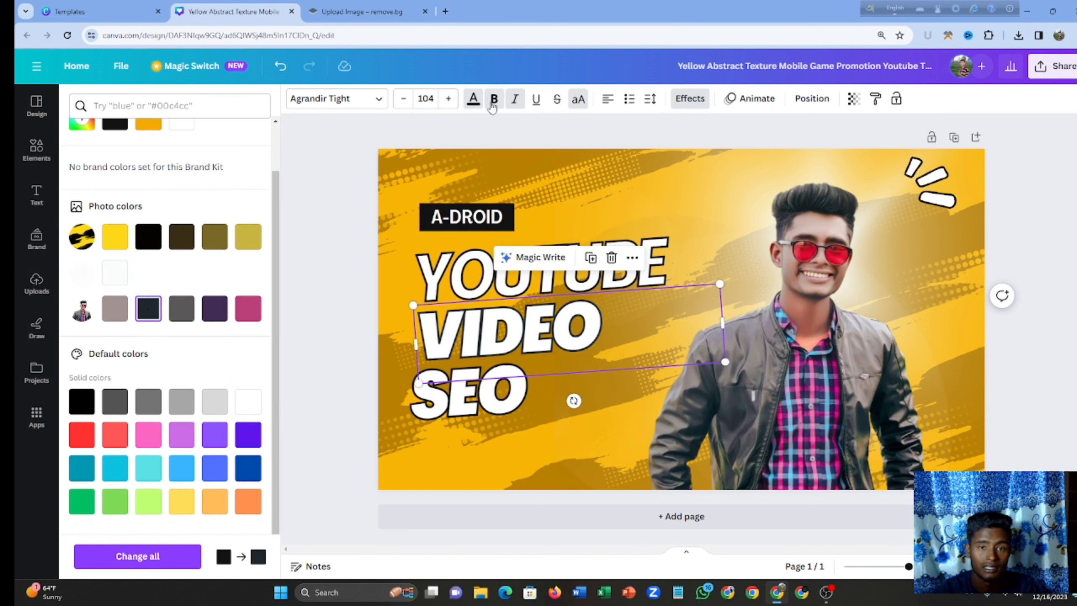
Apply the Outline text effect to the VIDEO line and set its thickness to 29.
{"action": "left_click", "coordinate": [690, 99]}
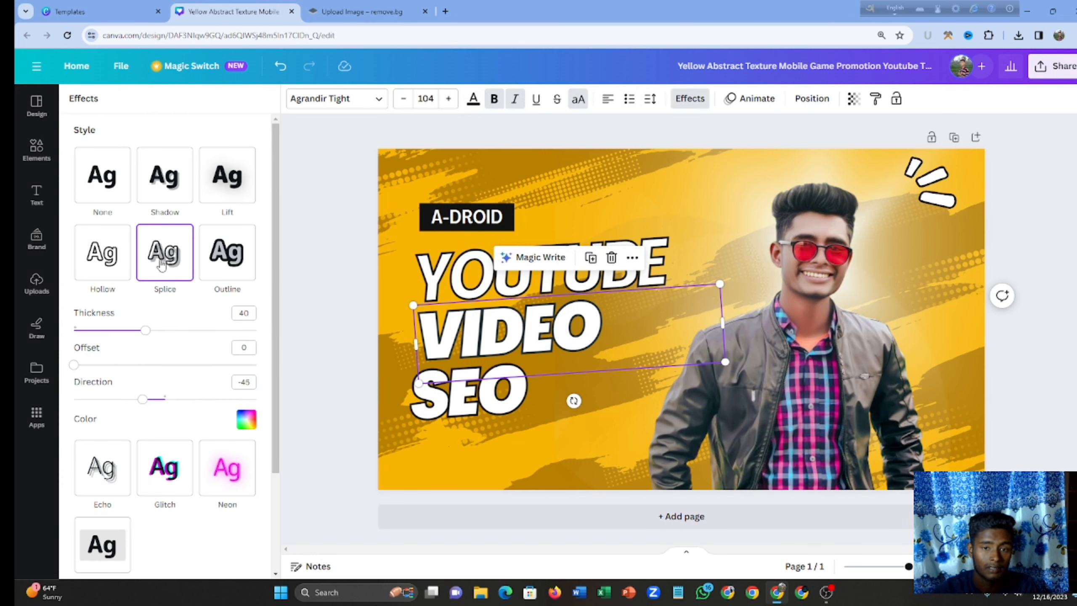
{"action": "left_click", "coordinate": [234, 271]}
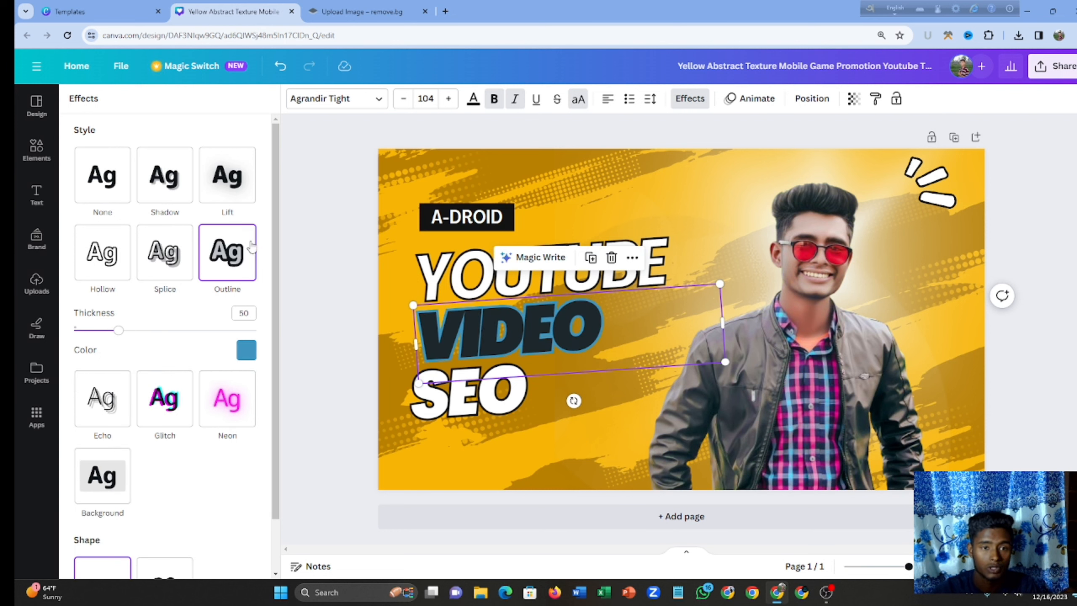
{"action": "scroll", "coordinate": [123, 267], "scroll_direction": "down", "scroll_amount": 2}
{"action": "mouse_move", "coordinate": [118, 279]}
{"action": "left_mouse_down"}
{"action": "mouse_move", "coordinate": [174, 279]}
{"action": "mouse_move", "coordinate": [72, 279]}
{"action": "mouse_move", "coordinate": [101, 287]}
{"action": "left_mouse_up"}
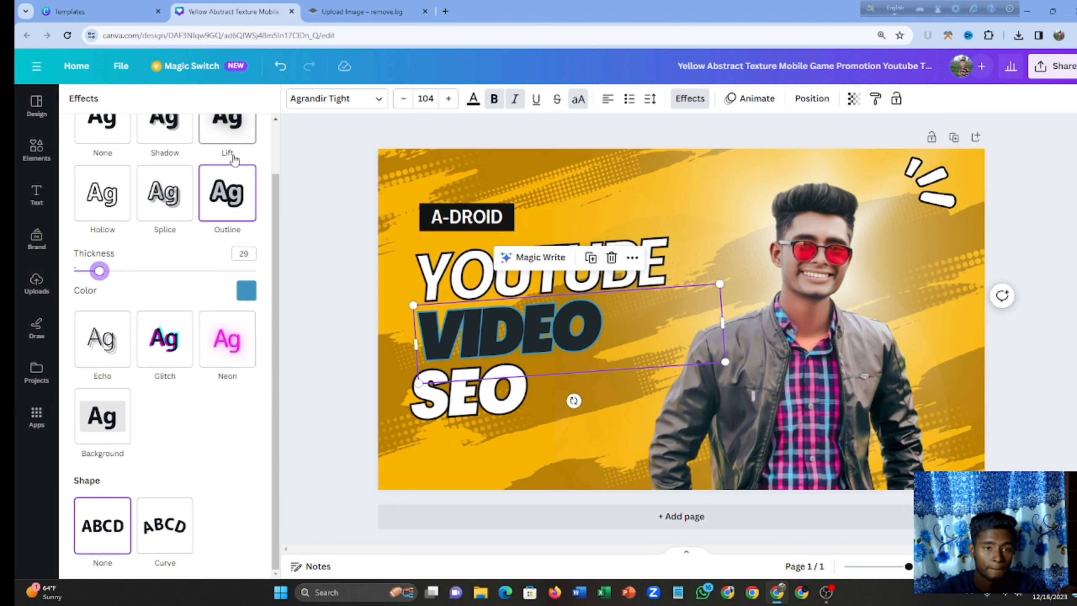
{"action": "scroll", "coordinate": [231, 161], "scroll_direction": "up", "scroll_amount": 2}
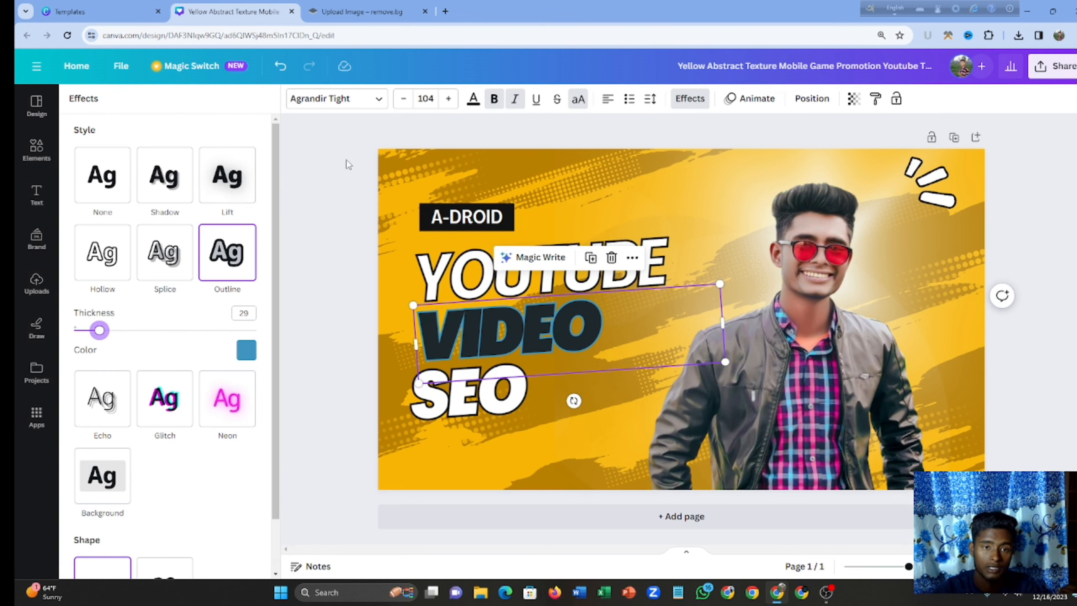
{"action": "left_click", "coordinate": [37, 283]}
{"action": "left_click", "coordinate": [676, 146]}
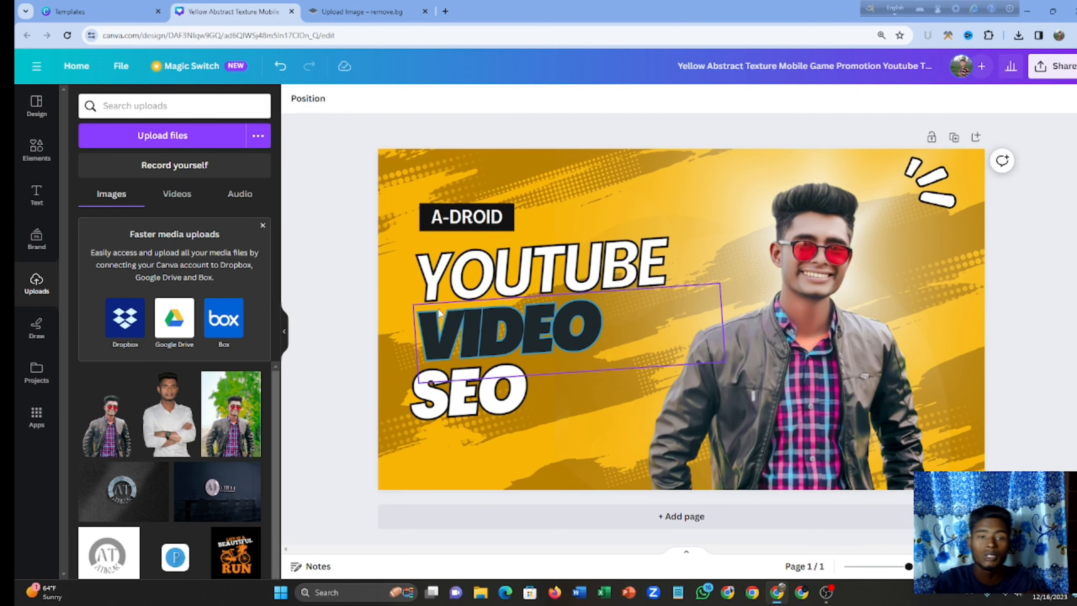
Delete the A-DROID label and the black box behind it.
{"action": "left_click", "coordinate": [649, 256]}
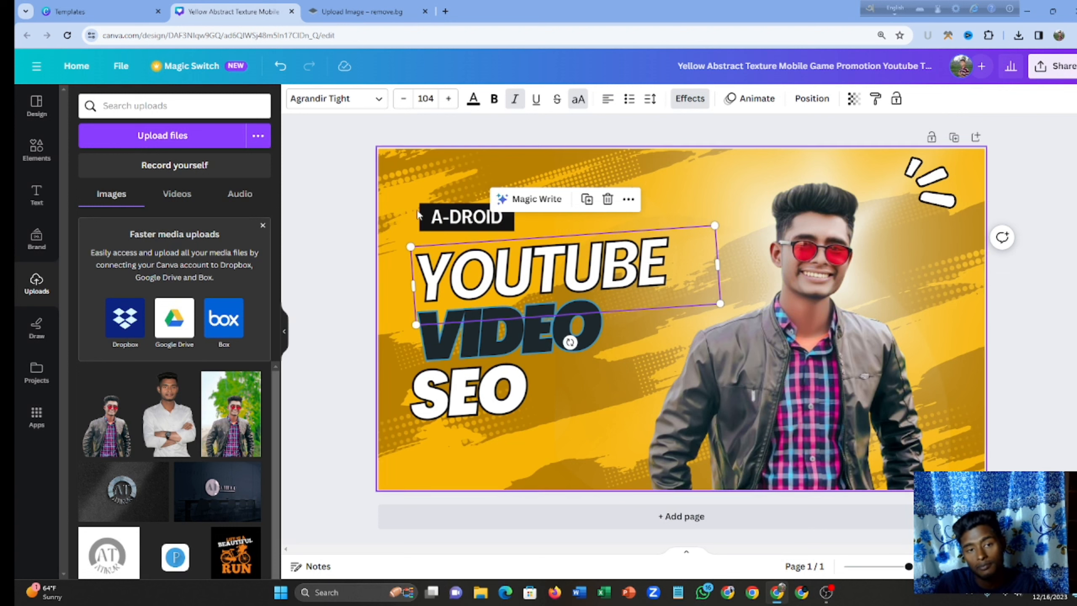
{"action": "left_click", "coordinate": [464, 213]}
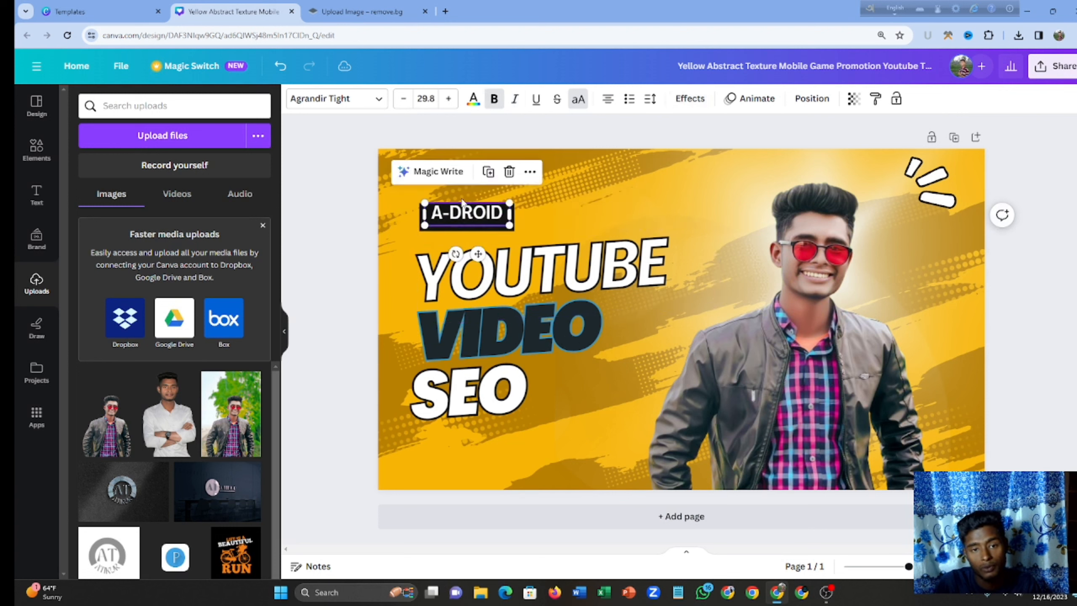
{"action": "left_click", "coordinate": [510, 171]}
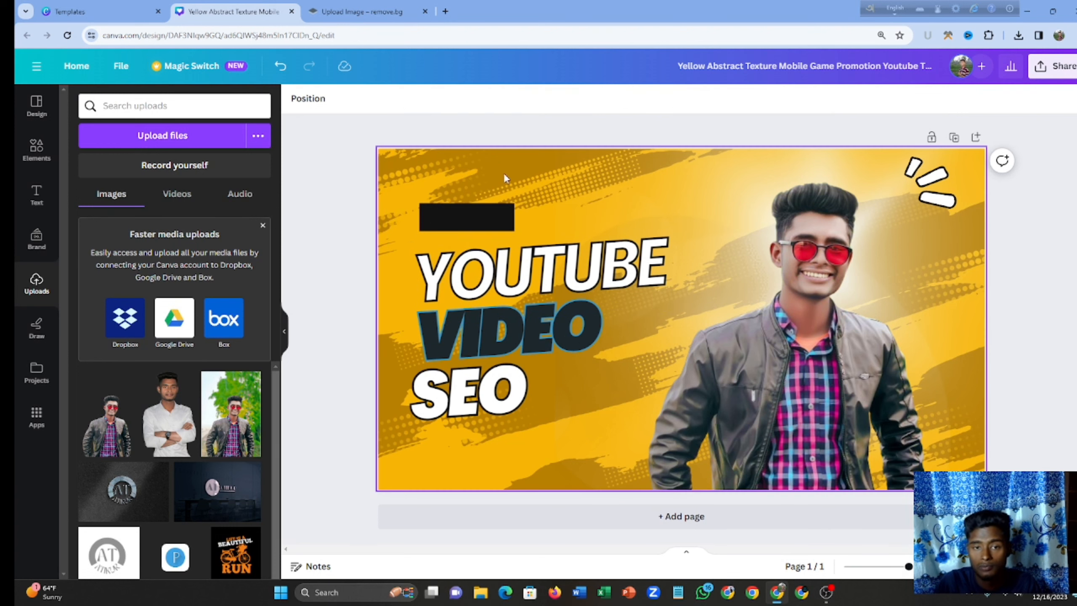
{"action": "left_click", "coordinate": [463, 221]}
{"action": "left_click", "coordinate": [465, 171]}
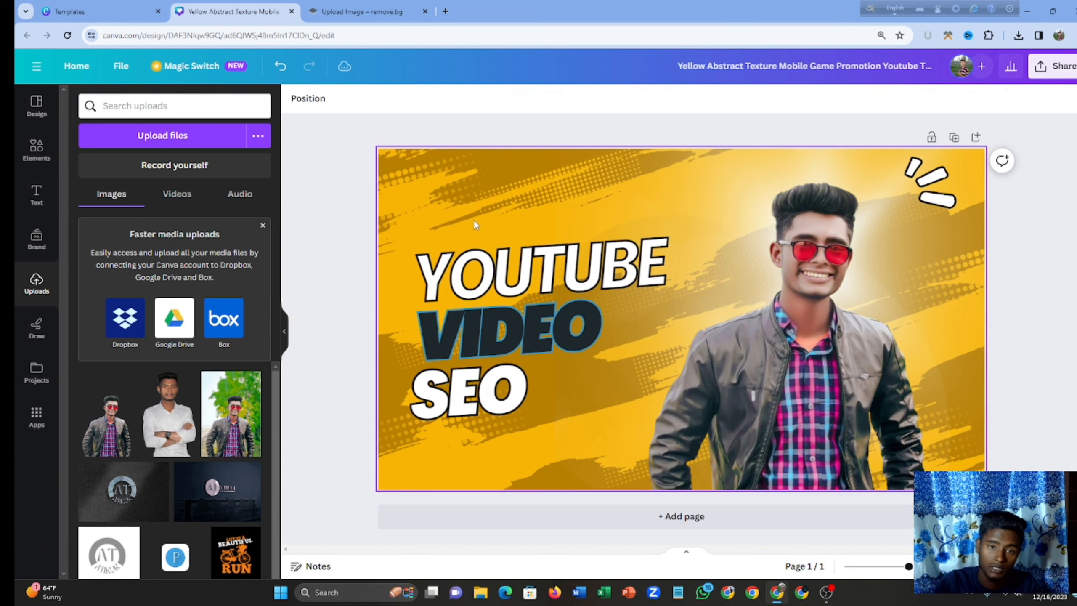
Move the YOUTUBE, VIDEO and SEO headline lines slightly upward, keeping them stacked.
{"action": "left_click", "coordinate": [479, 289]}
{"action": "left_click_drag", "start_coordinate": [479, 289], "coordinate": [479, 272]}
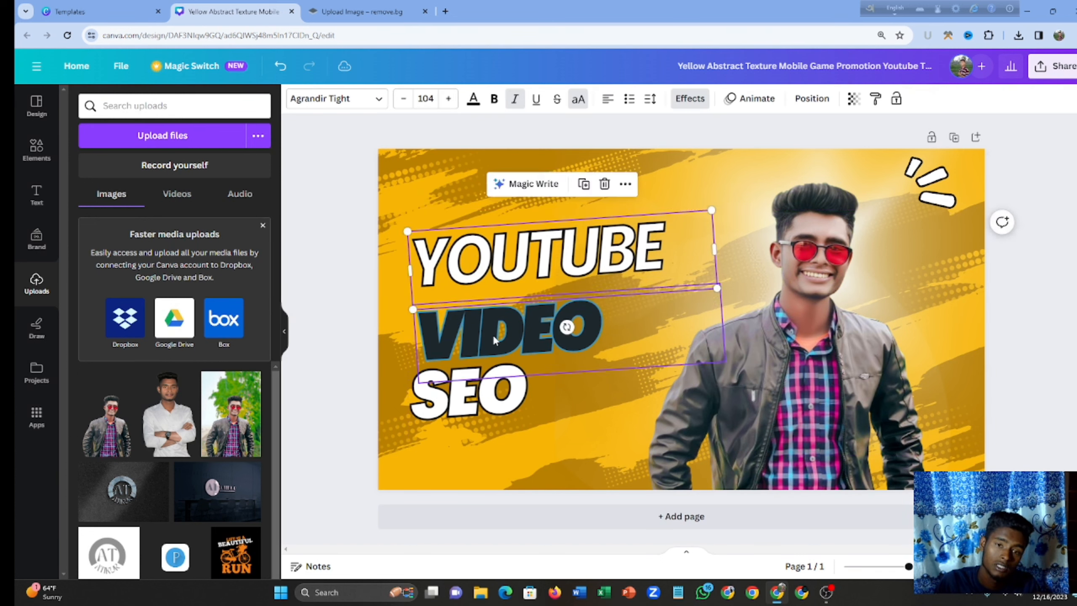
{"action": "left_click_drag", "start_coordinate": [494, 340], "coordinate": [499, 324]}
{"action": "left_click", "coordinate": [491, 404]}
{"action": "mouse_move", "coordinate": [491, 403]}
{"action": "left_mouse_down"}
{"action": "mouse_move", "coordinate": [522, 385]}
{"action": "mouse_move", "coordinate": [472, 386]}
{"action": "mouse_move", "coordinate": [487, 389]}
{"action": "left_mouse_up"}
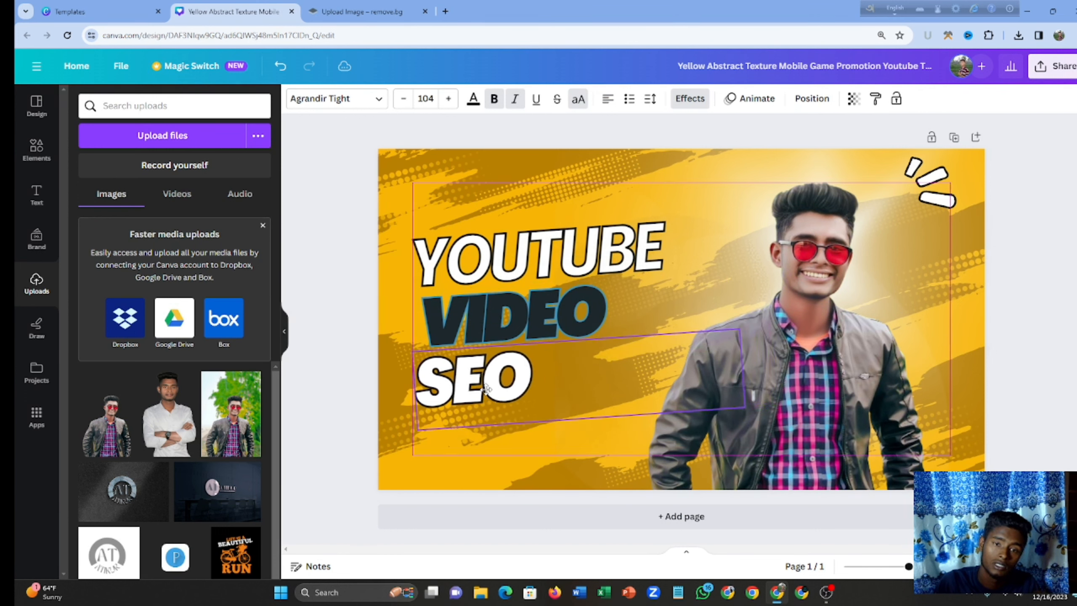
{"action": "left_click", "coordinate": [515, 445]}
Append BY after SEO in the third headline line.
{"action": "left_click", "coordinate": [741, 413]}
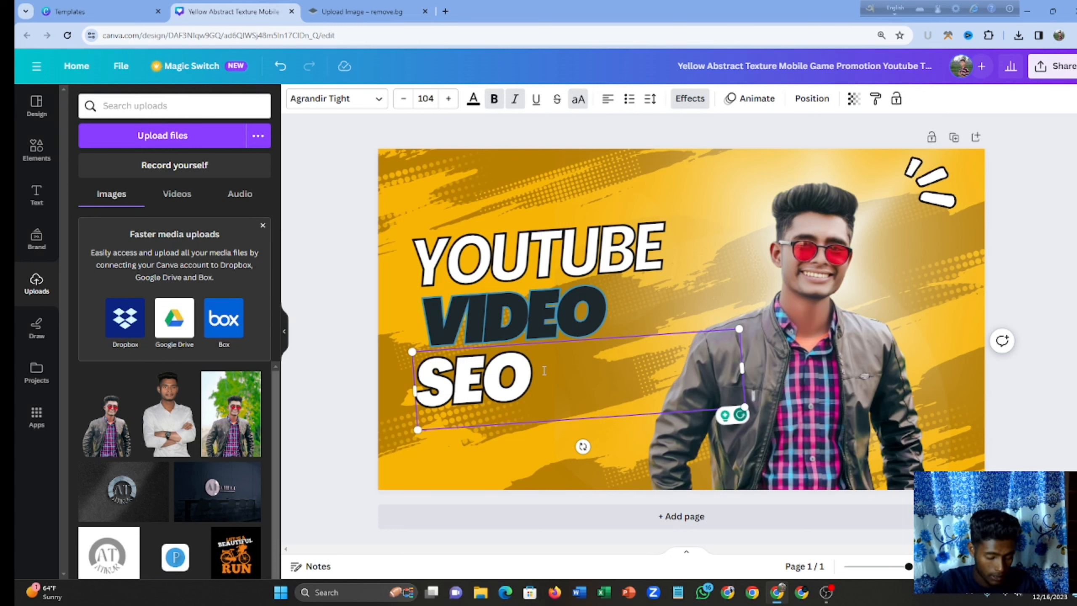
{"action": "type", "text": "BG"}
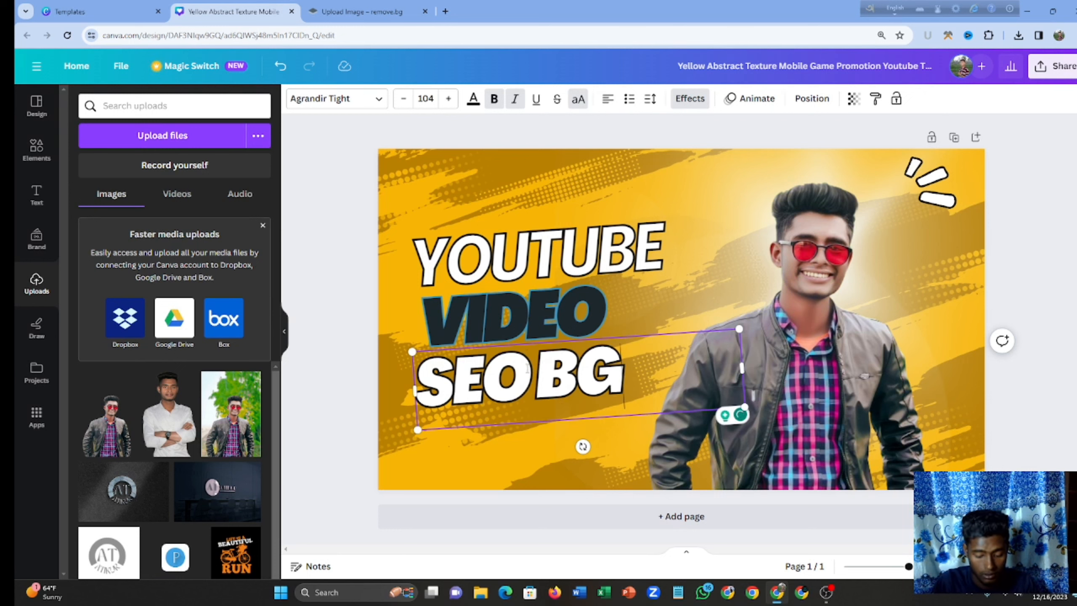
{"action": "key", "text": "BackSpace"}
{"action": "type", "text": "Y"}
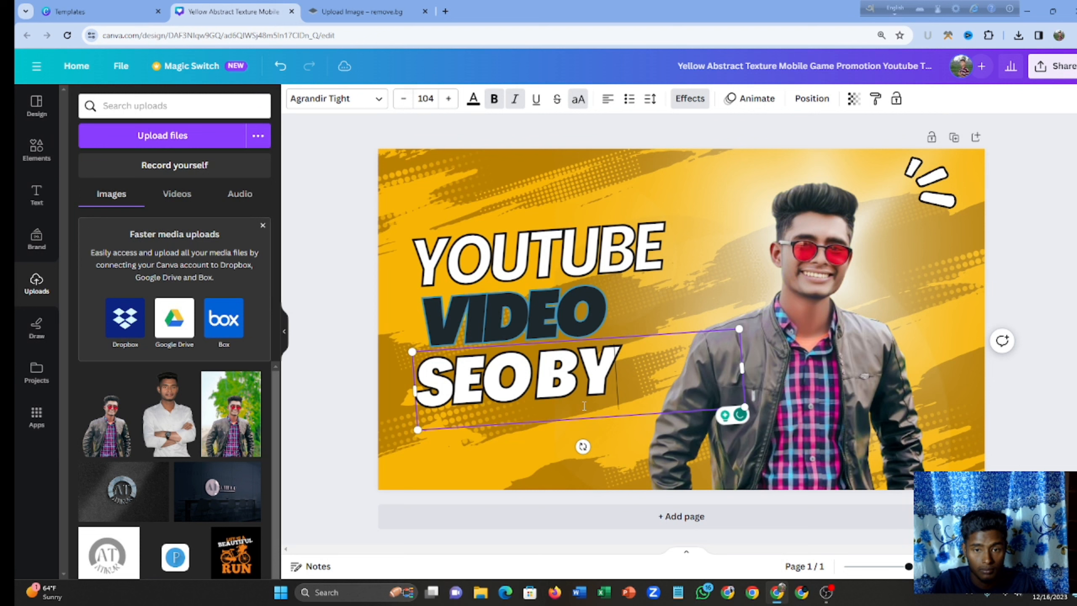
{"action": "left_click", "coordinate": [681, 453]}
{"action": "key", "text": "ctrl+z"}
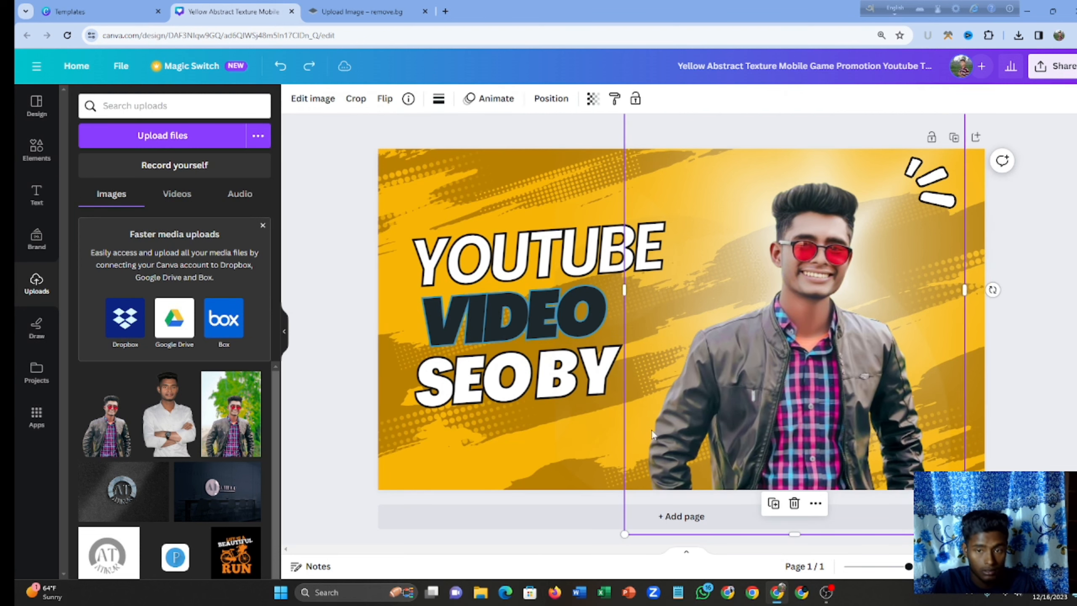
{"action": "left_click", "coordinate": [508, 446]}
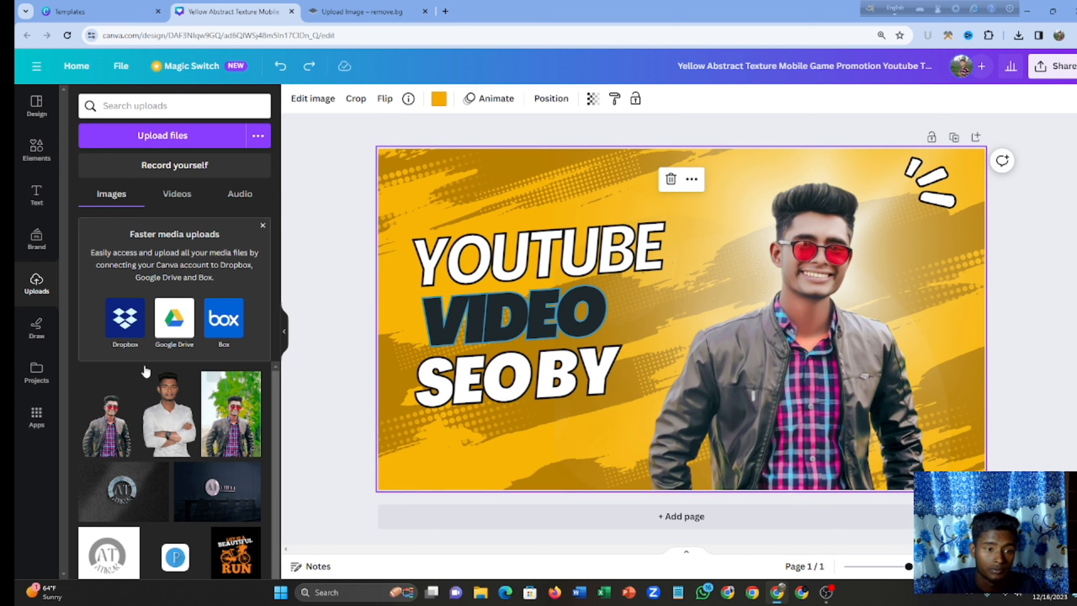
Search the design elements library for vidiq.
{"action": "left_click", "coordinate": [22, 160]}
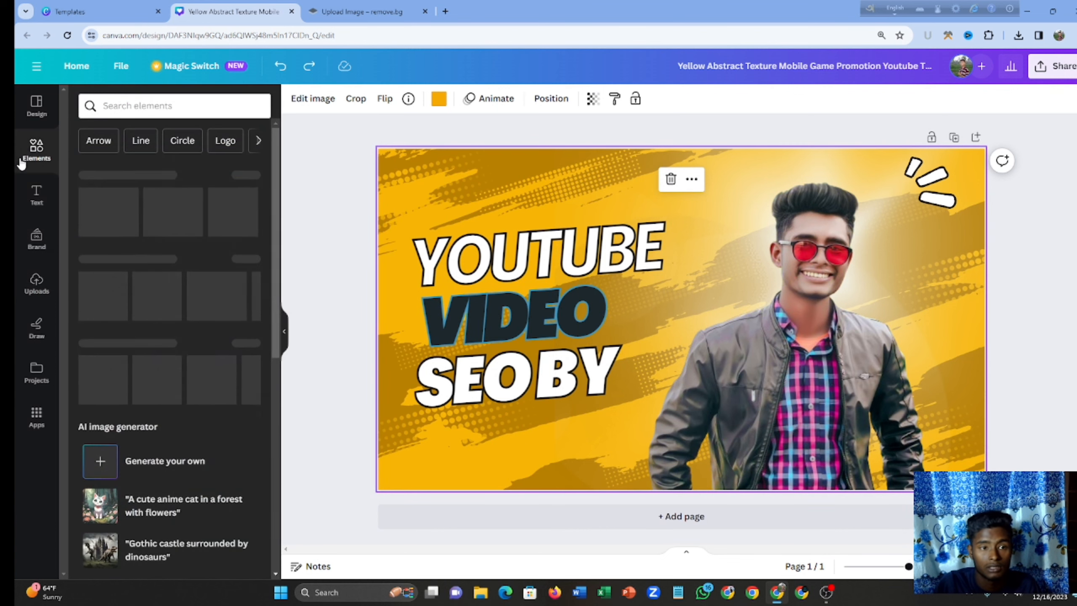
{"action": "left_click", "coordinate": [148, 114]}
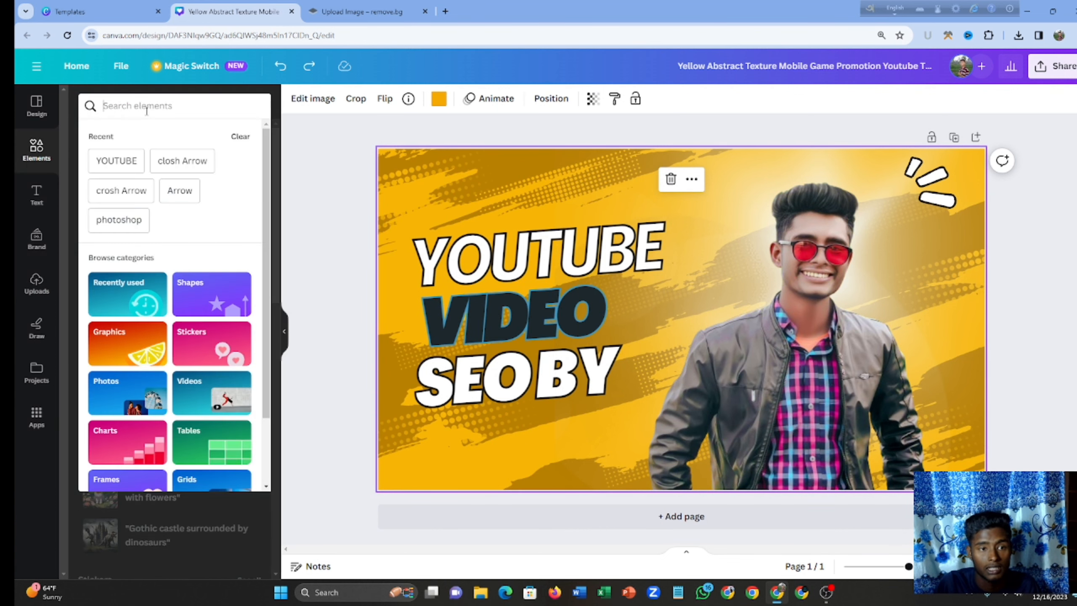
{"action": "type", "text": "v"}
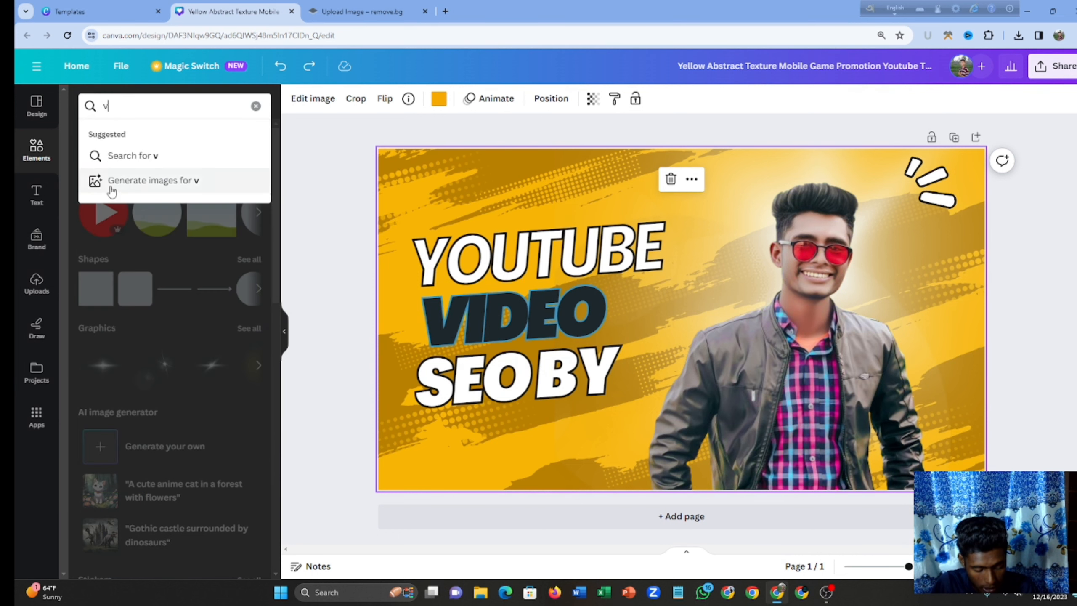
{"action": "type", "text": "i"}
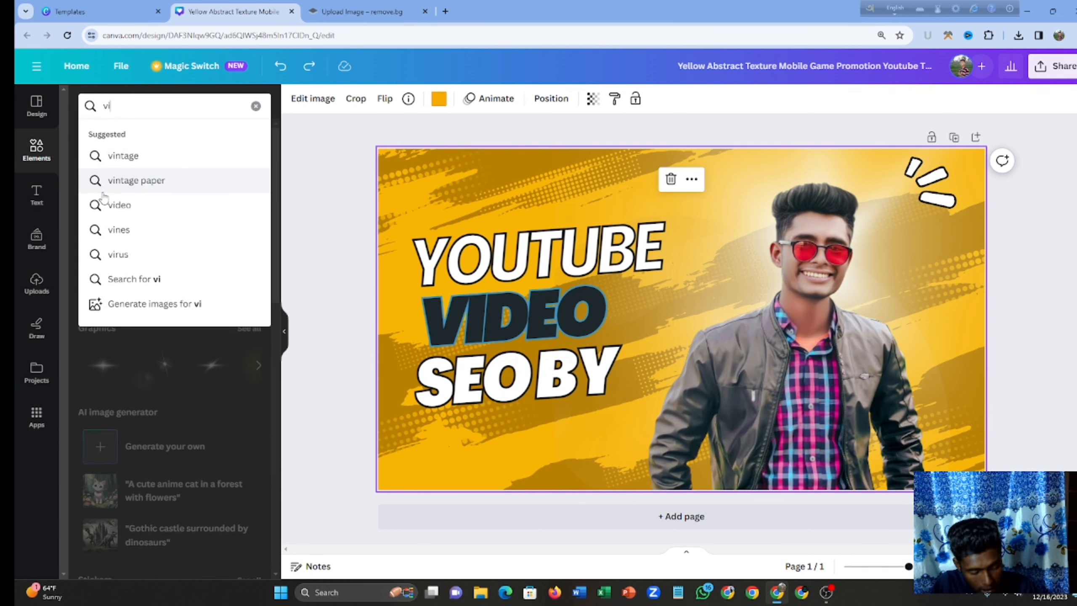
{"action": "type", "text": "diq"}
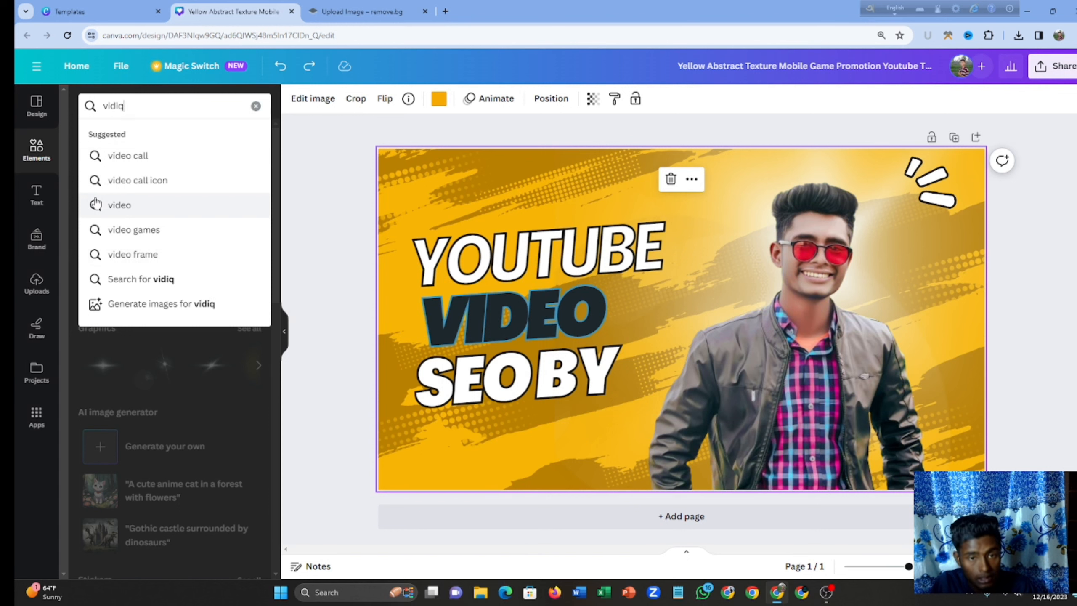
{"action": "left_click", "coordinate": [153, 150]}
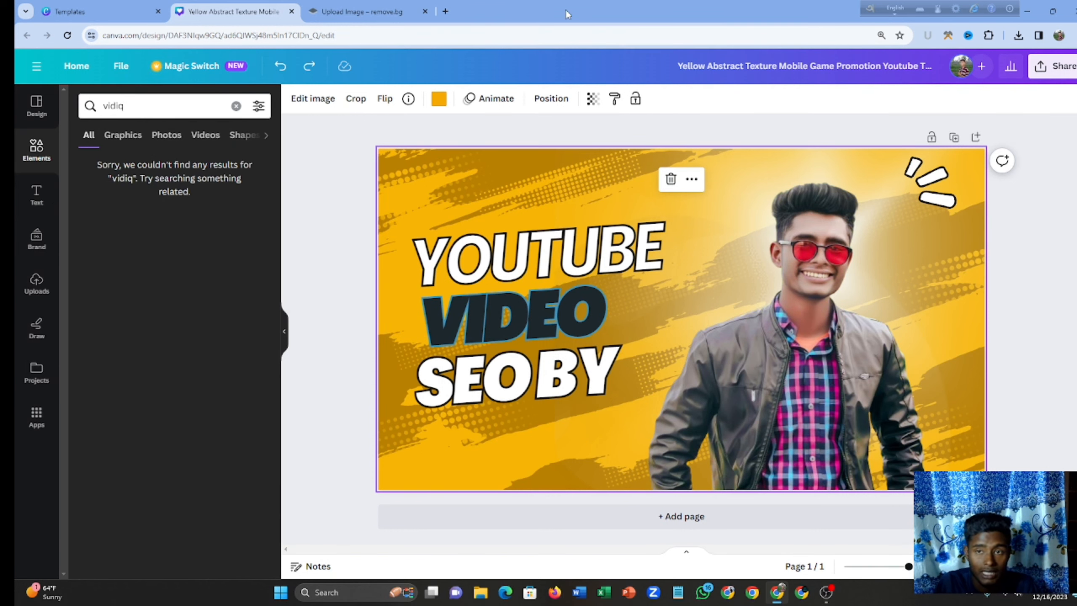
Search Google in a new browser tab for vidiq icon and show the image results.
{"action": "left_click", "coordinate": [446, 11]}
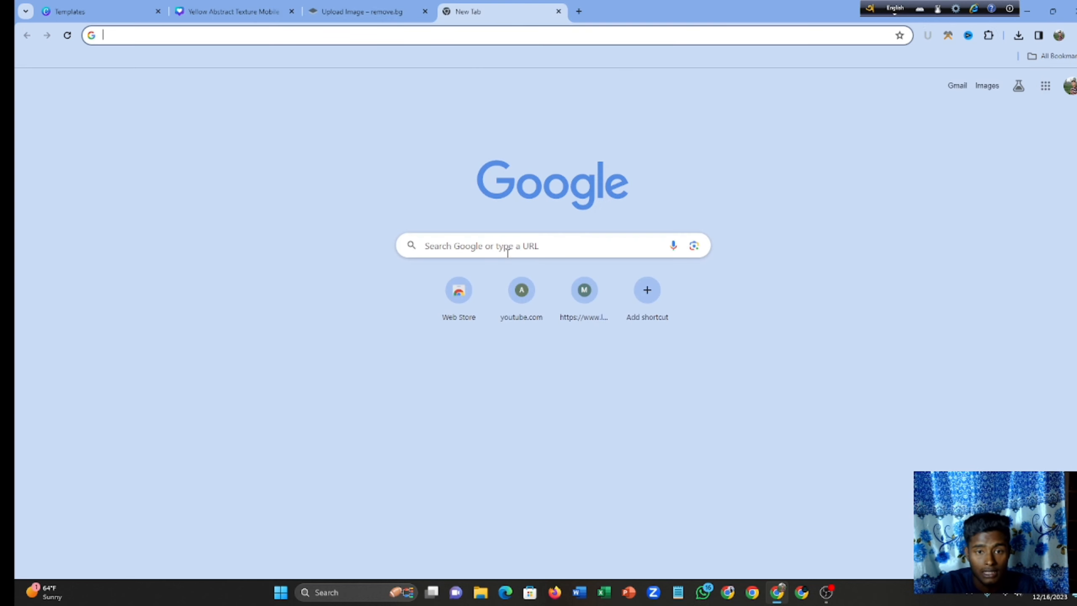
{"action": "left_click", "coordinate": [495, 240]}
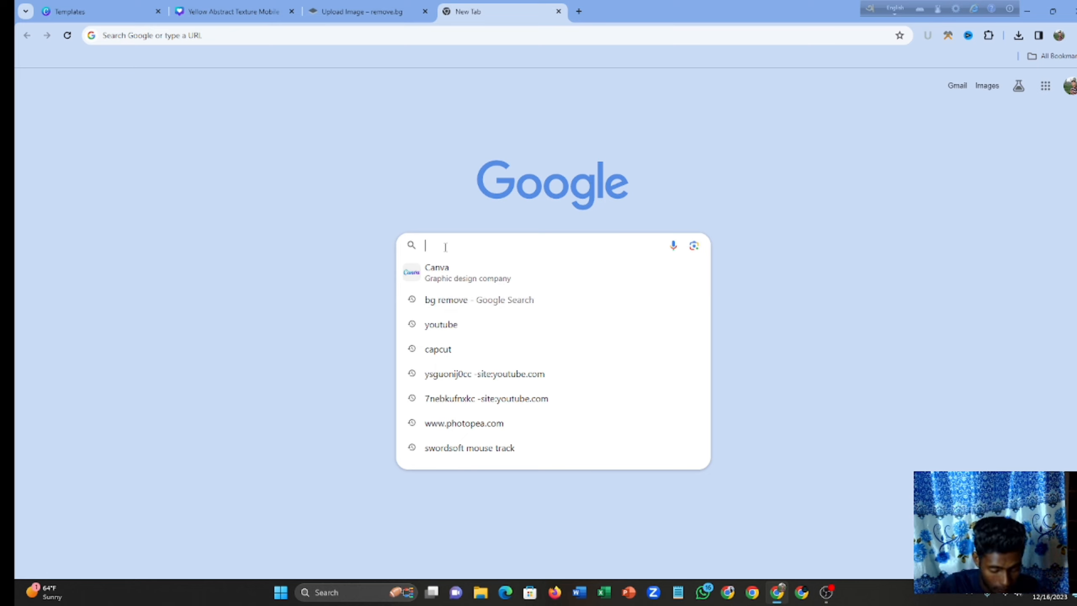
{"action": "type", "text": "v"}
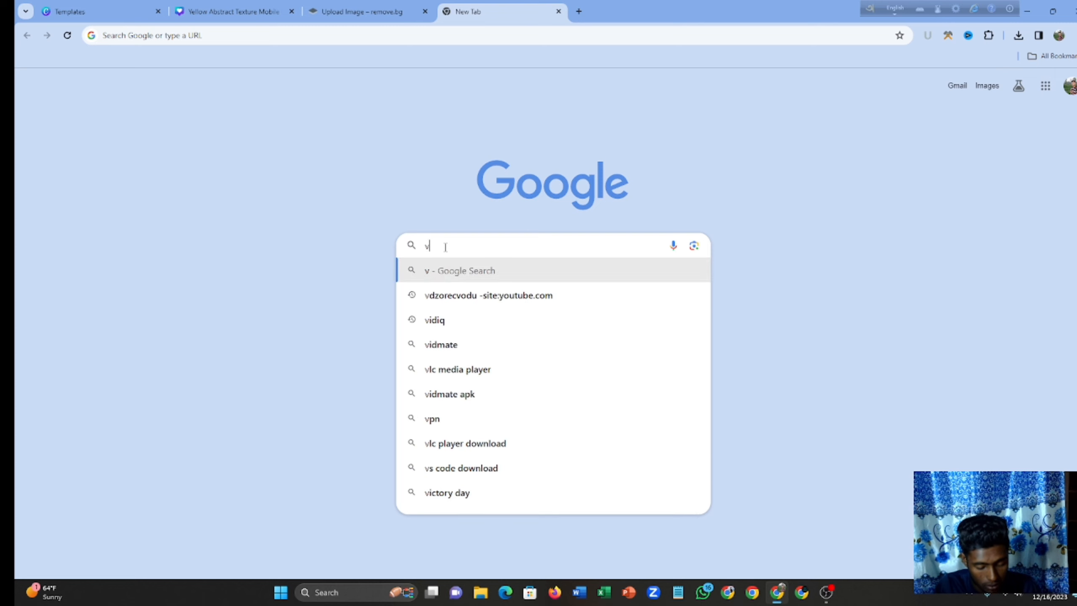
{"action": "type", "text": "idiq"}
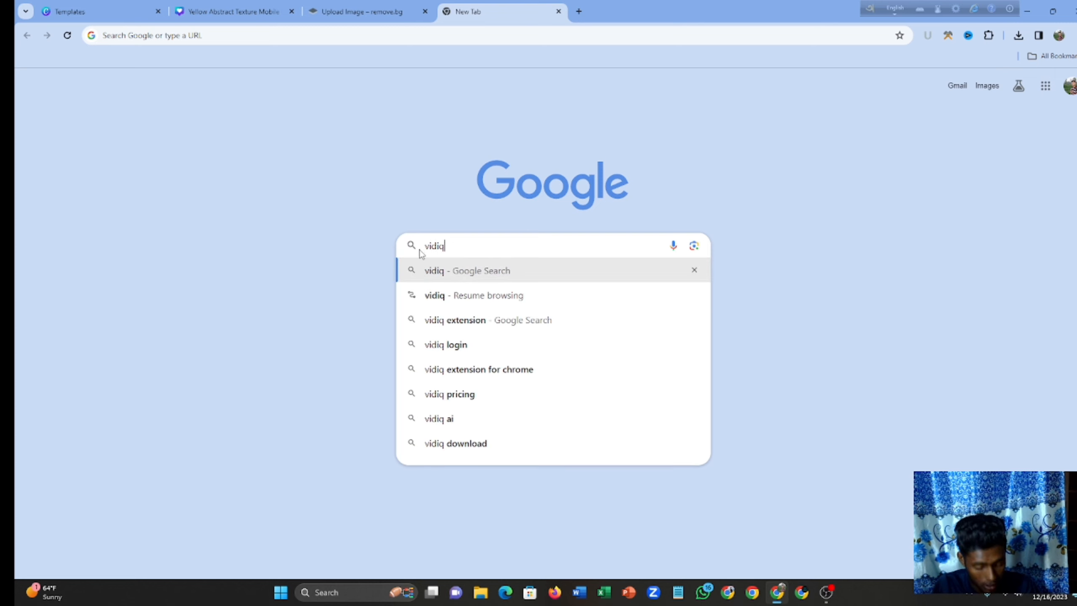
{"action": "type", "text": " i"}
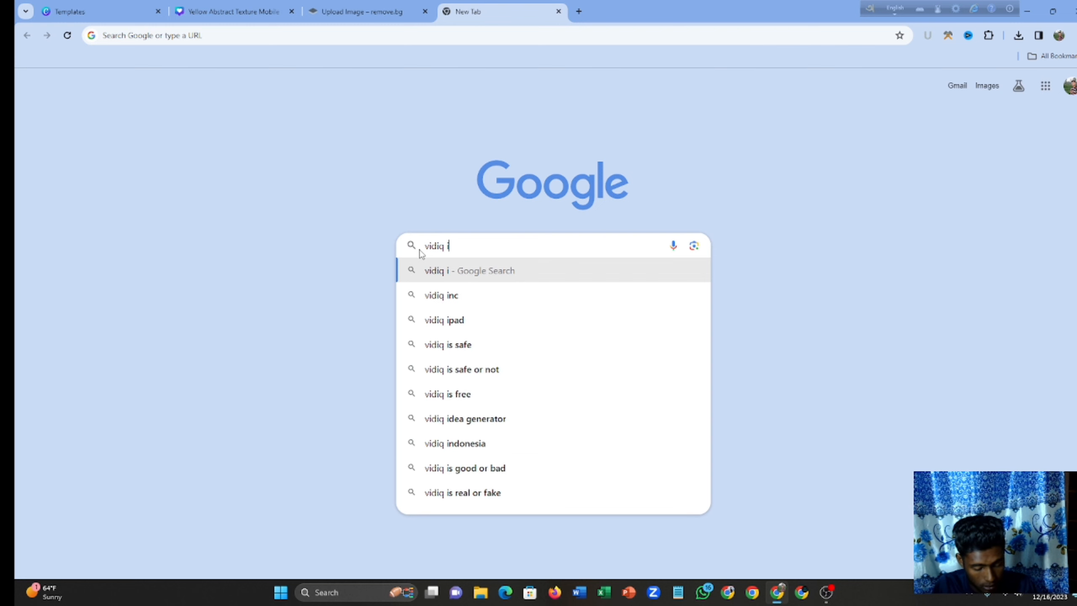
{"action": "type", "text": "con"}
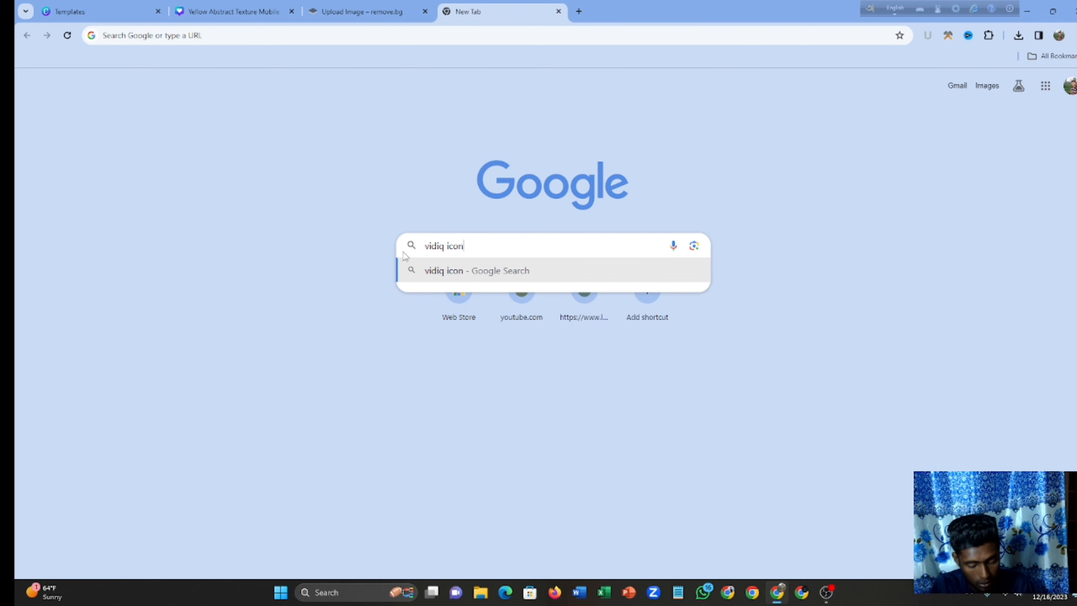
{"action": "key", "text": "Return"}
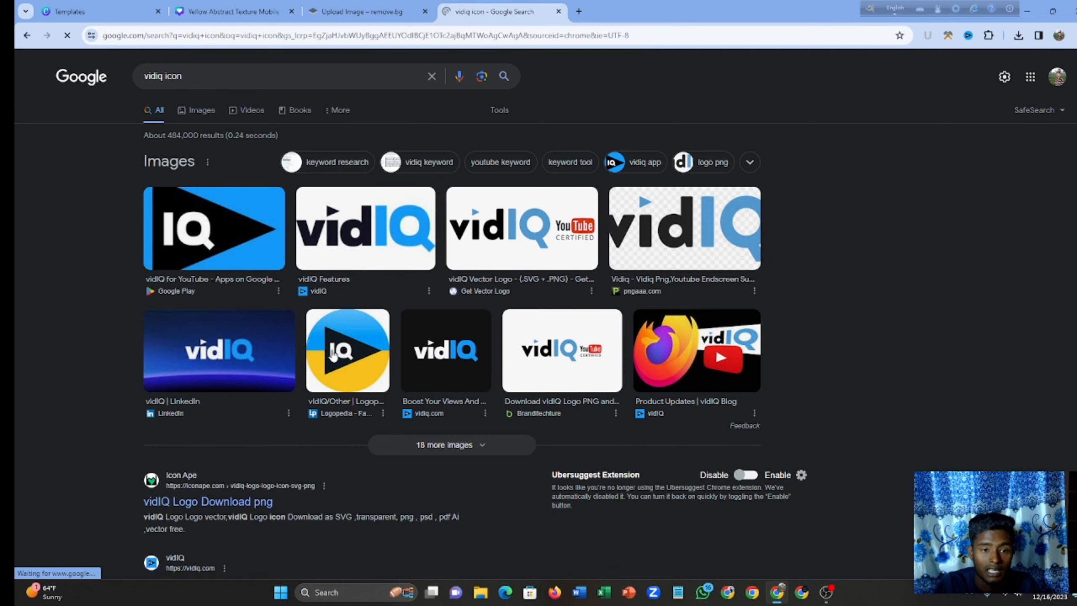
{"action": "scroll", "coordinate": [212, 123], "scroll_direction": "down", "scroll_amount": 5}
{"action": "scroll", "coordinate": [208, 115], "scroll_direction": "up", "scroll_amount": 5}
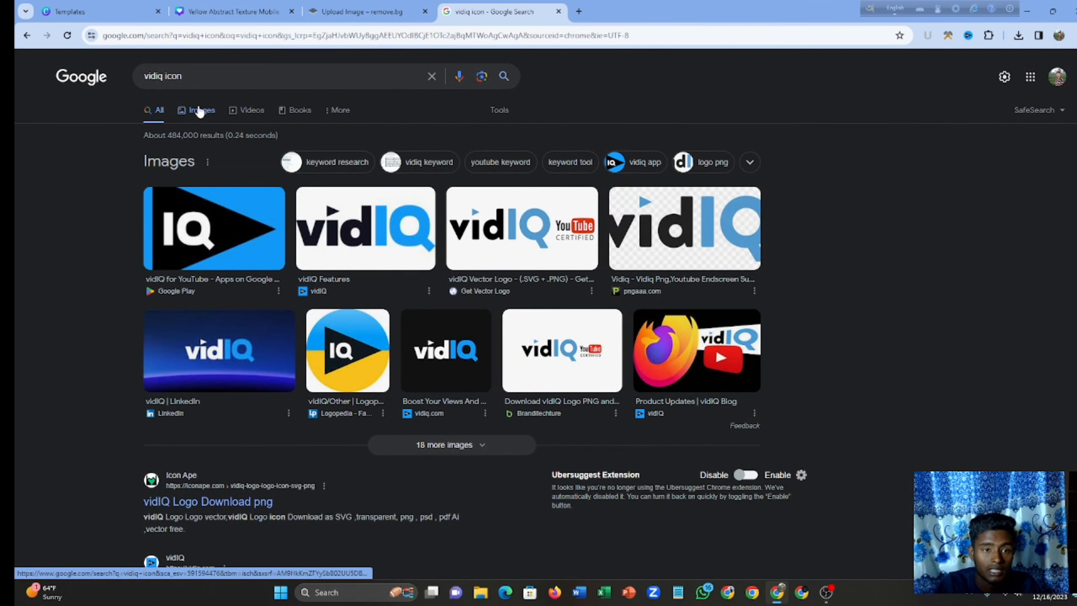
{"action": "left_click", "coordinate": [202, 111]}
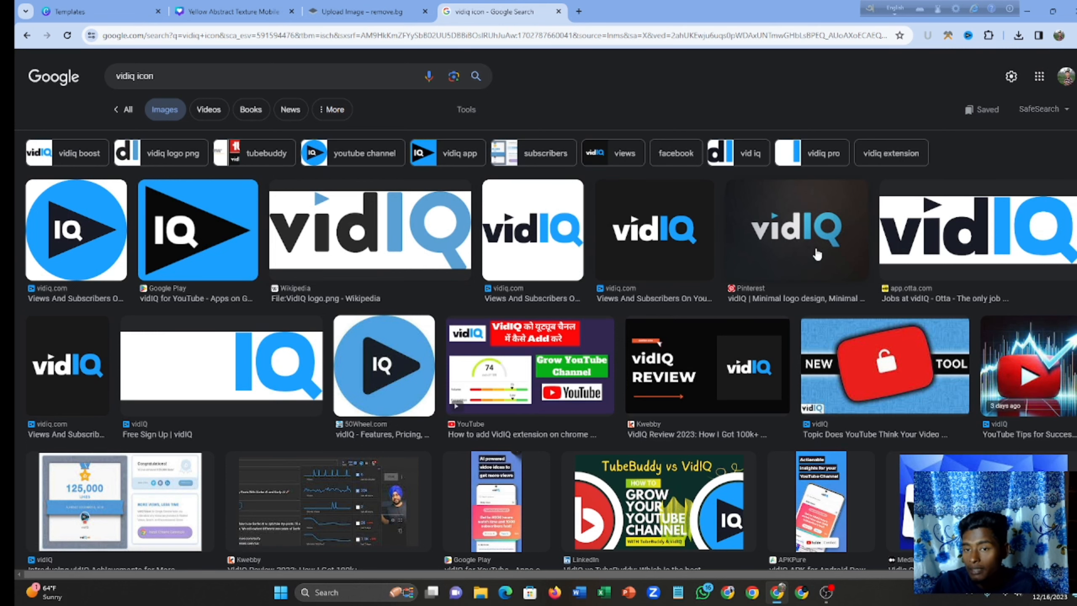
Find the blue vidIQ YouTube Certified banner through the image results and save it to the Desktop as the JPEG file images.
{"action": "scroll", "coordinate": [342, 326], "scroll_direction": "down", "scroll_amount": 1}
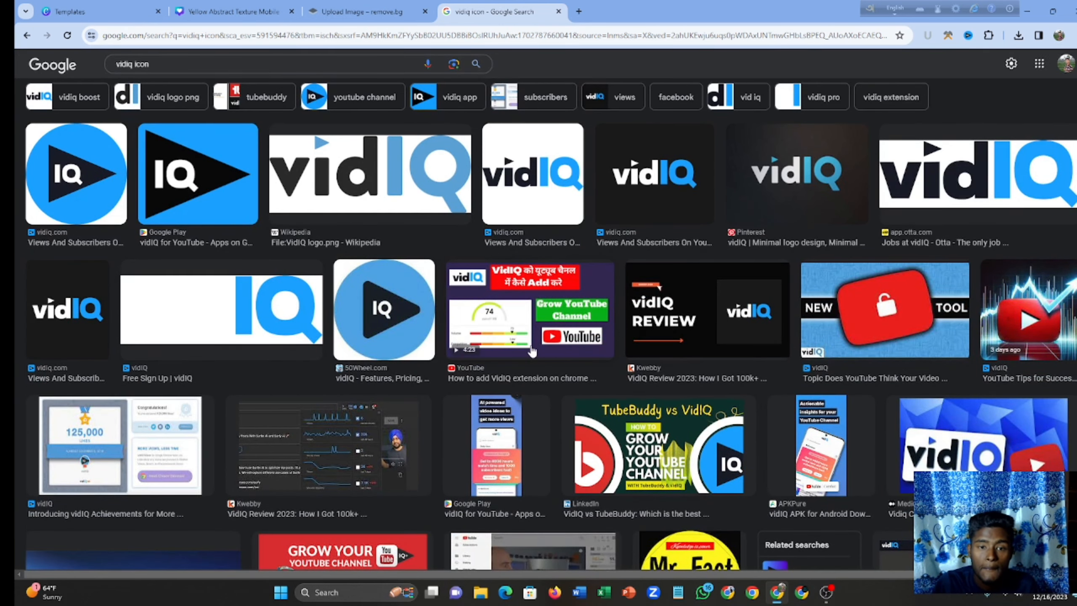
{"action": "scroll", "coordinate": [532, 352], "scroll_direction": "down", "scroll_amount": 2}
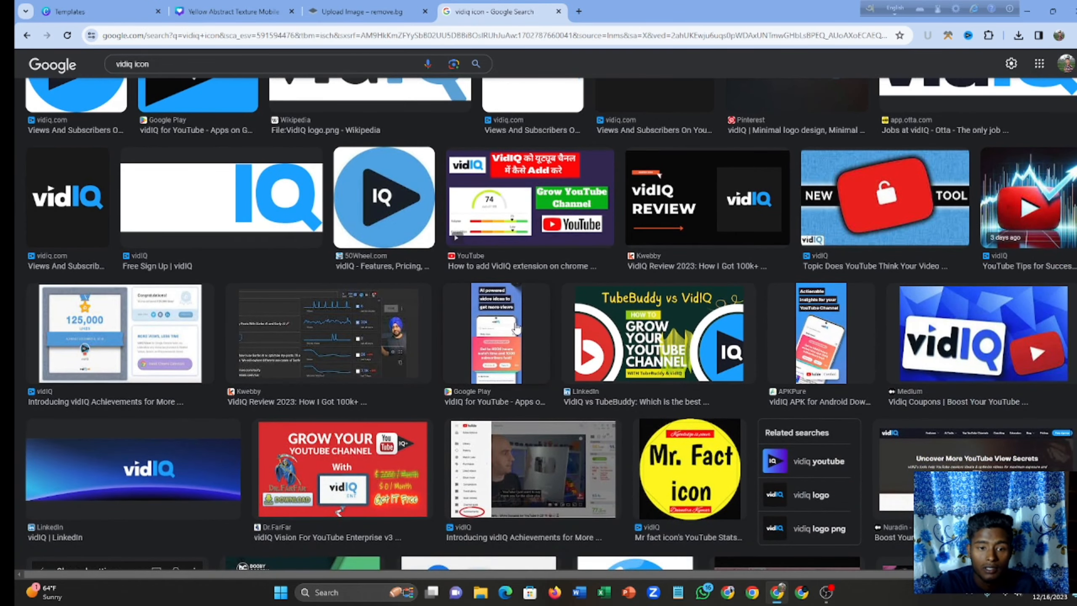
{"action": "scroll", "coordinate": [627, 331], "scroll_direction": "down", "scroll_amount": 2}
{"action": "scroll", "coordinate": [748, 335], "scroll_direction": "up", "scroll_amount": 5}
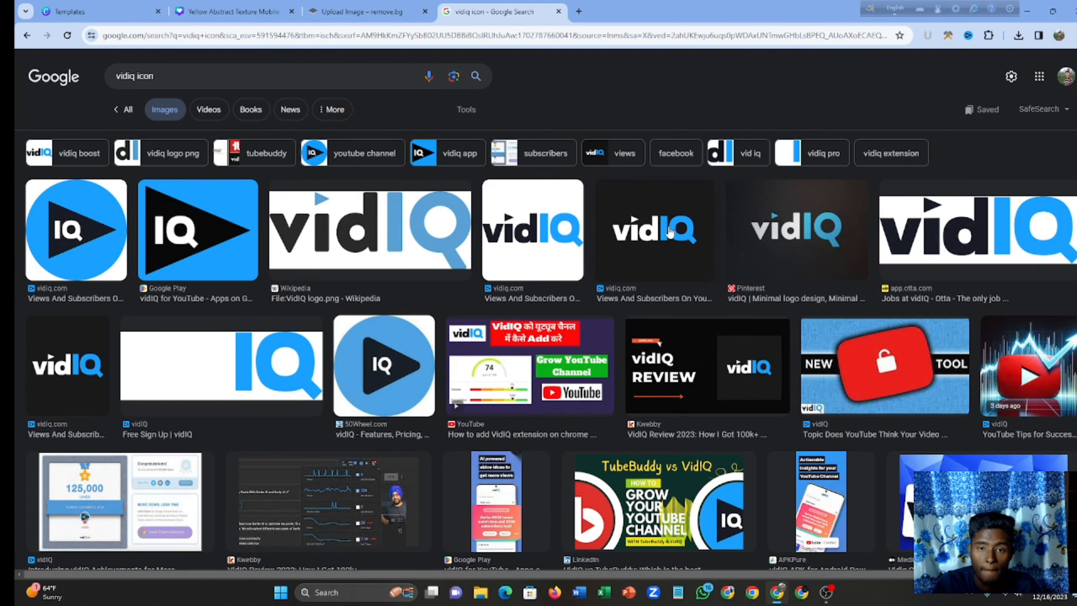
{"action": "left_click", "coordinate": [577, 238]}
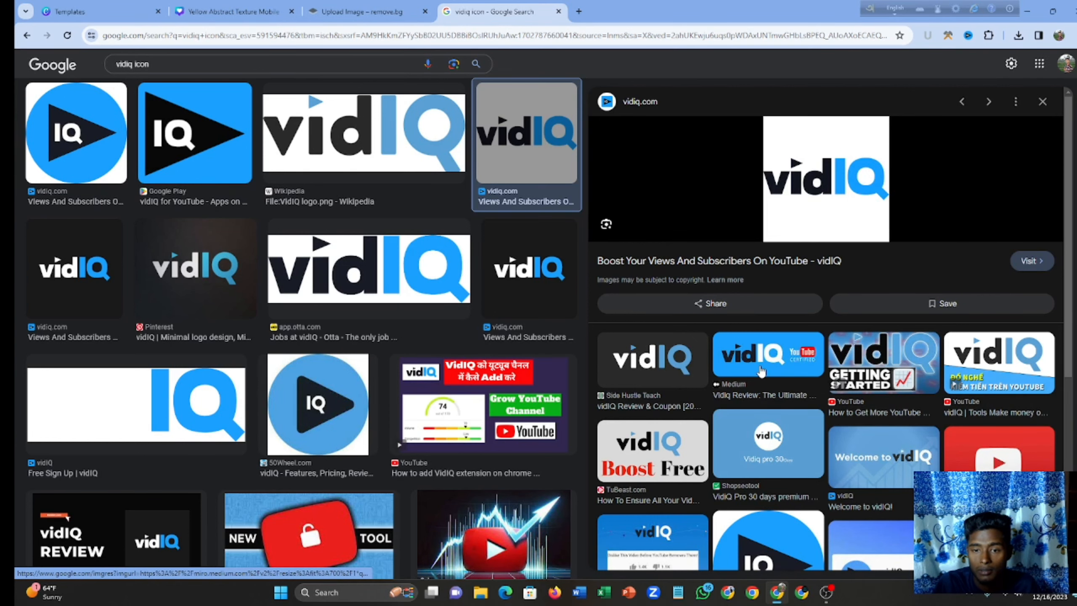
{"action": "scroll", "coordinate": [787, 380], "scroll_direction": "down", "scroll_amount": 1}
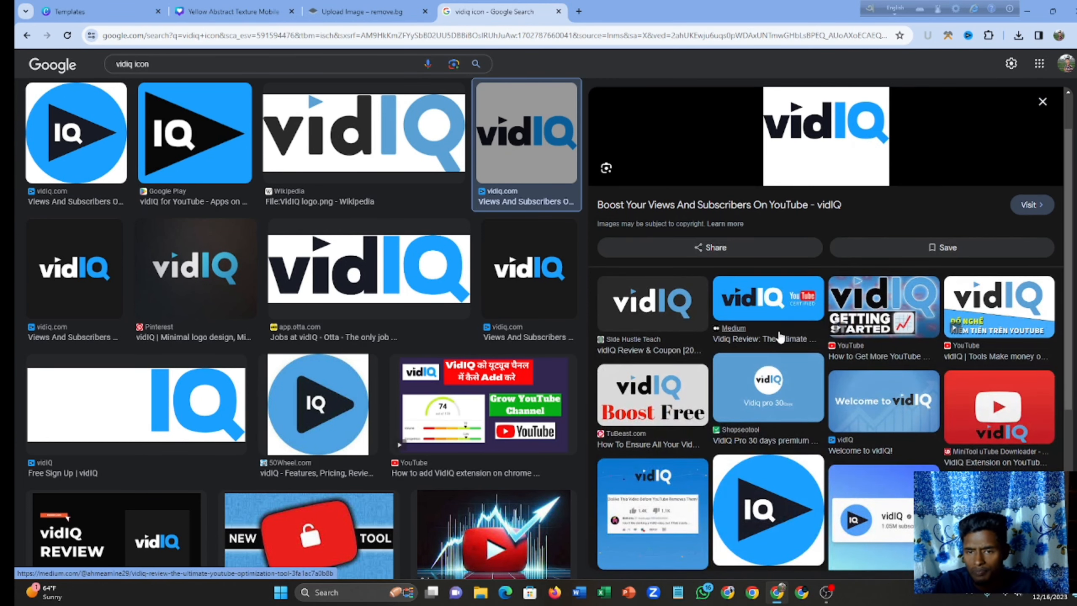
{"action": "right_click", "coordinate": [775, 306]}
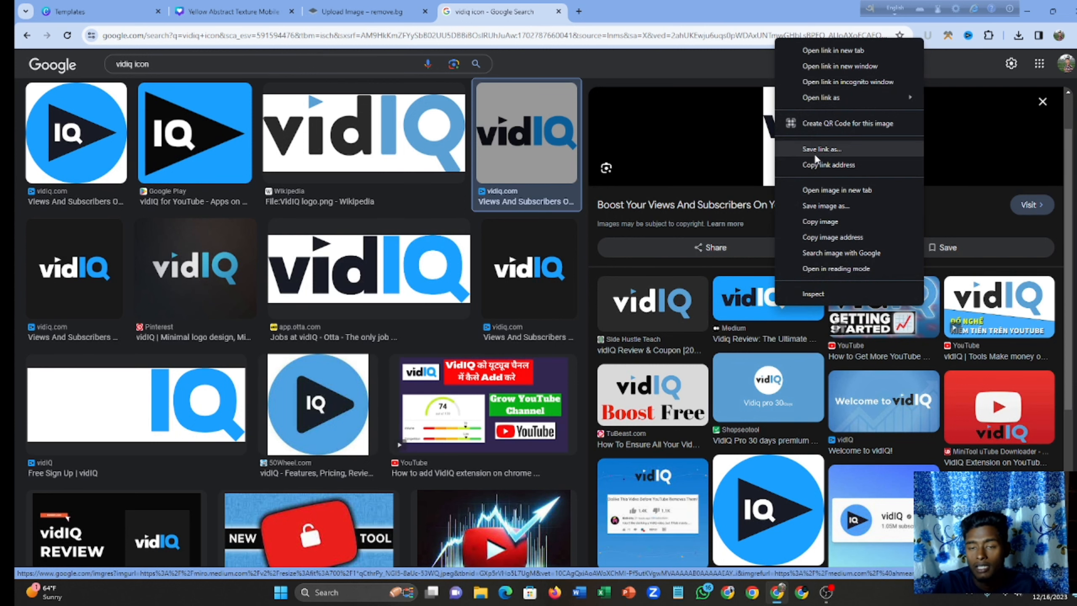
{"action": "left_click", "coordinate": [824, 207]}
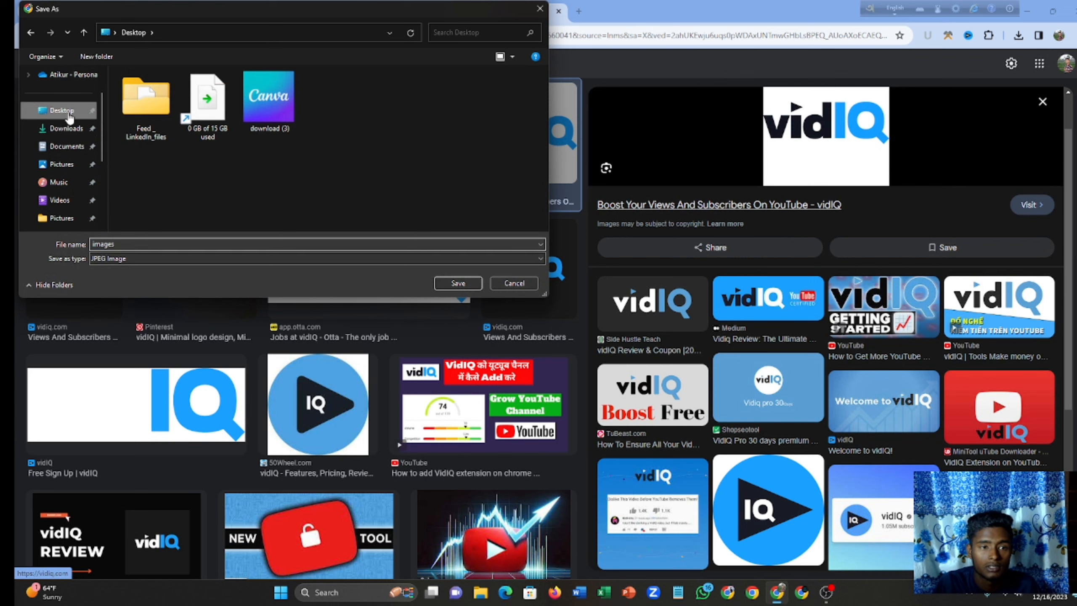
{"action": "left_click", "coordinate": [458, 283]}
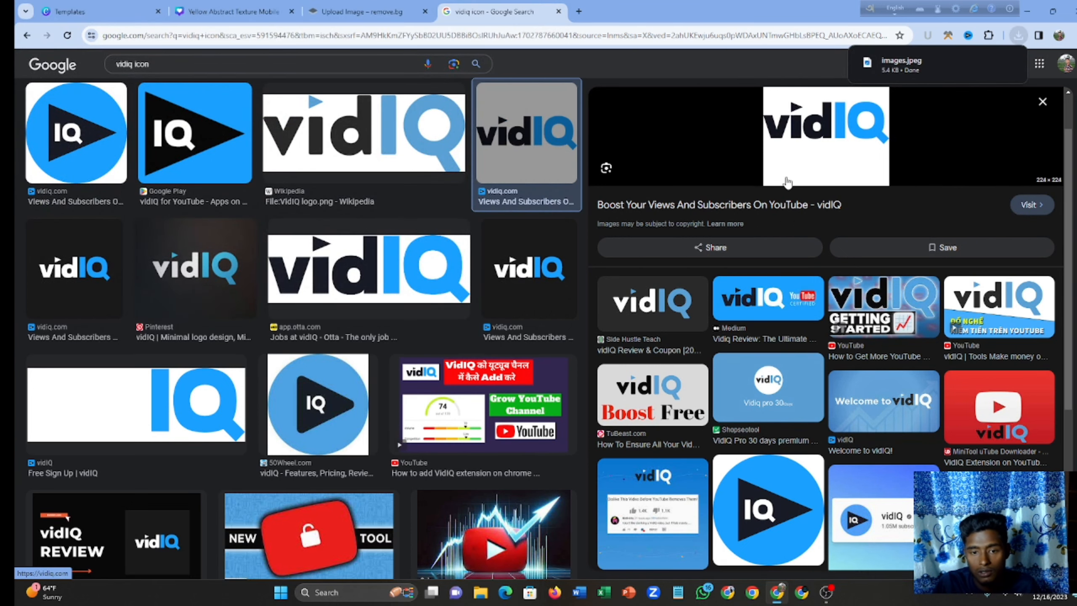
Save the picture of the red YouTube play button with a rising arrow to the Desktop as the JPEG file download.
{"action": "scroll", "coordinate": [787, 183], "scroll_direction": "down", "scroll_amount": 5}
{"action": "scroll", "coordinate": [487, 472], "scroll_direction": "down", "scroll_amount": 3}
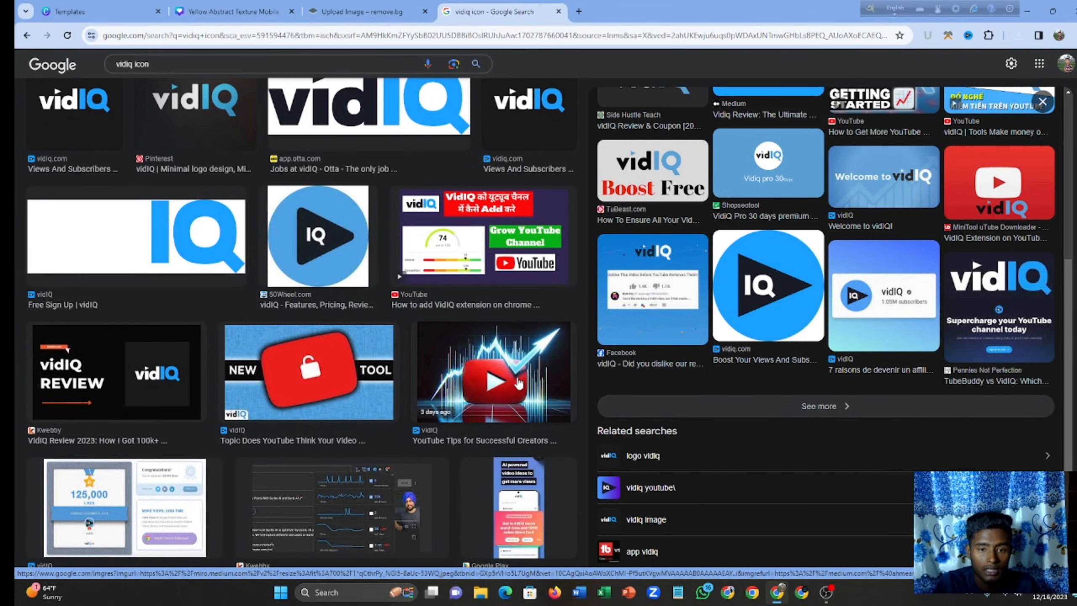
{"action": "right_click", "coordinate": [504, 373]}
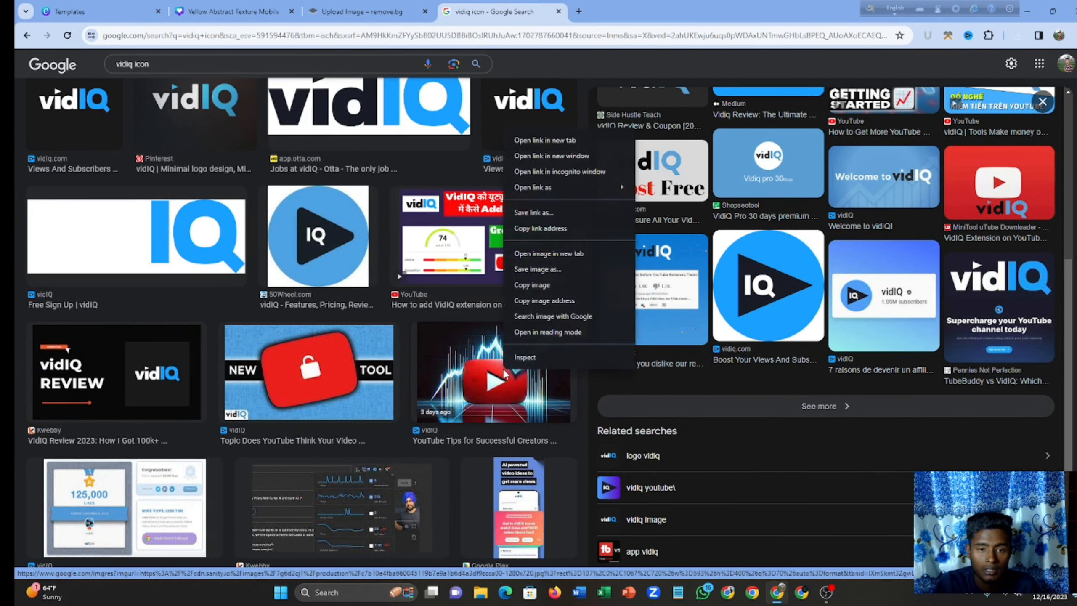
{"action": "left_click", "coordinate": [525, 270]}
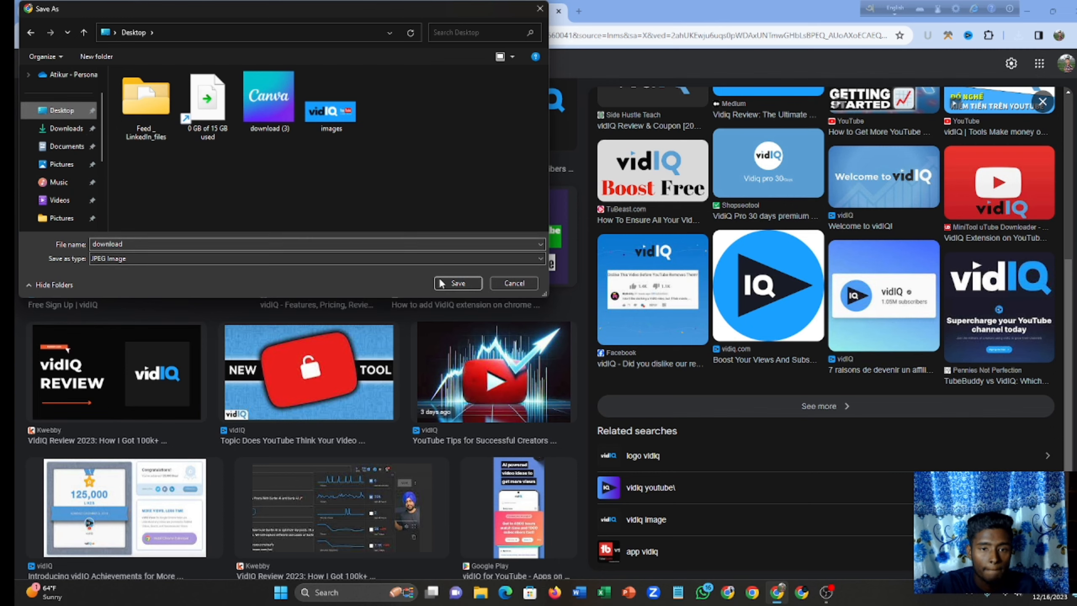
{"action": "left_click", "coordinate": [450, 282]}
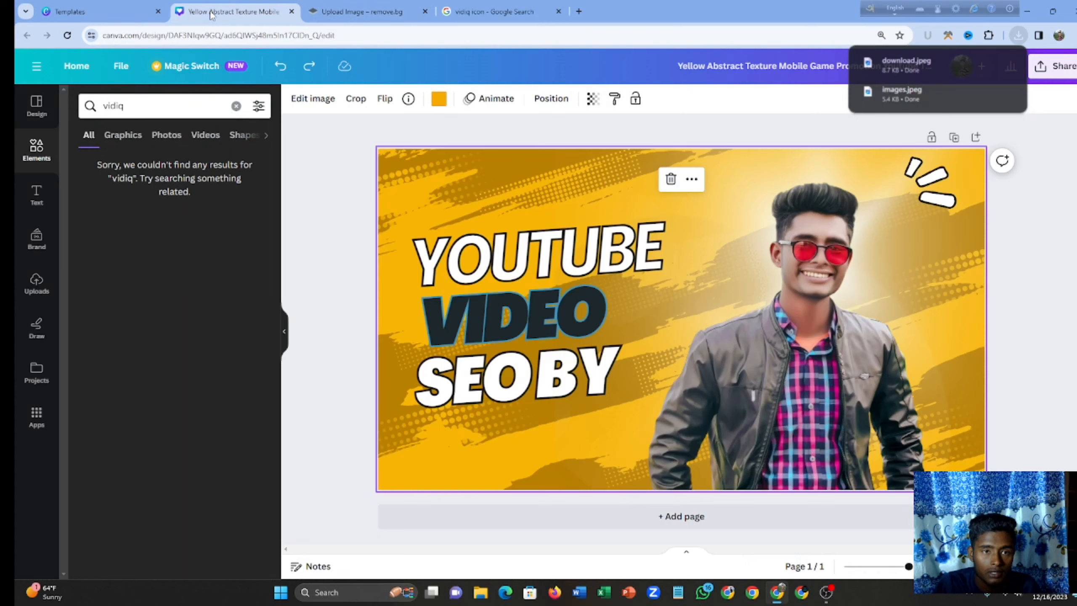
Return to the Canva thumbnail design, insert the downloaded images.jpeg and place it in the lower-left area below the VIDEO line.
{"action": "left_click", "coordinate": [229, 12]}
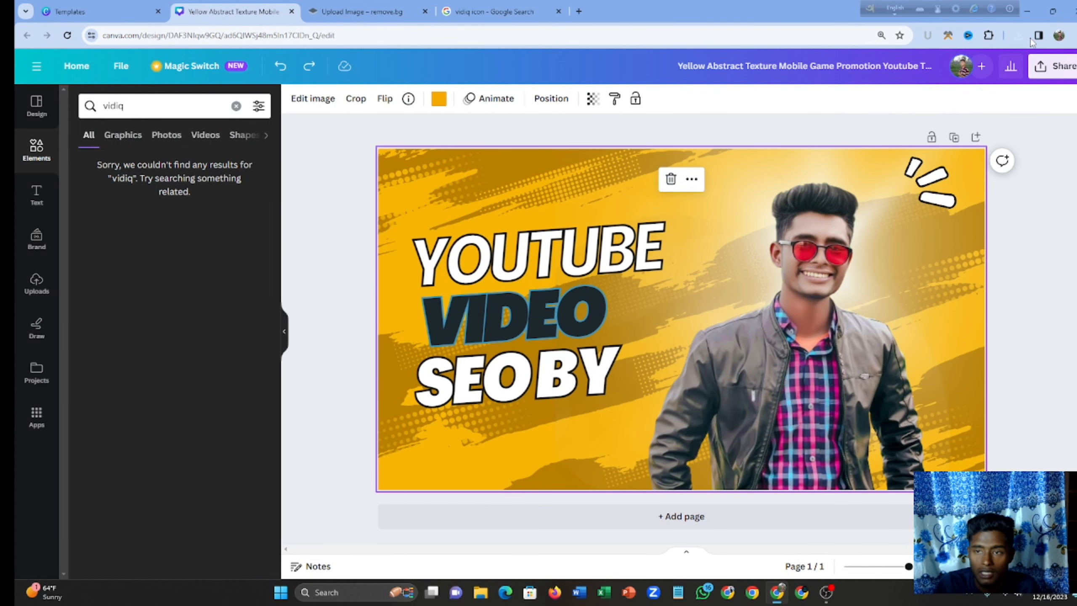
{"action": "left_click", "coordinate": [1018, 35]}
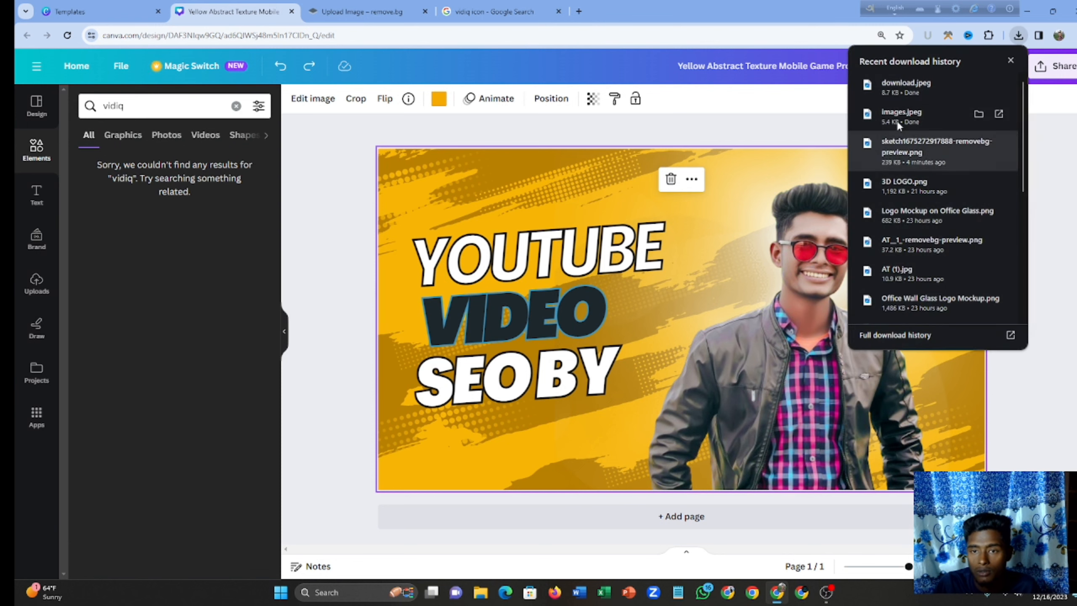
{"action": "left_click_drag", "start_coordinate": [902, 114], "coordinate": [510, 448]}
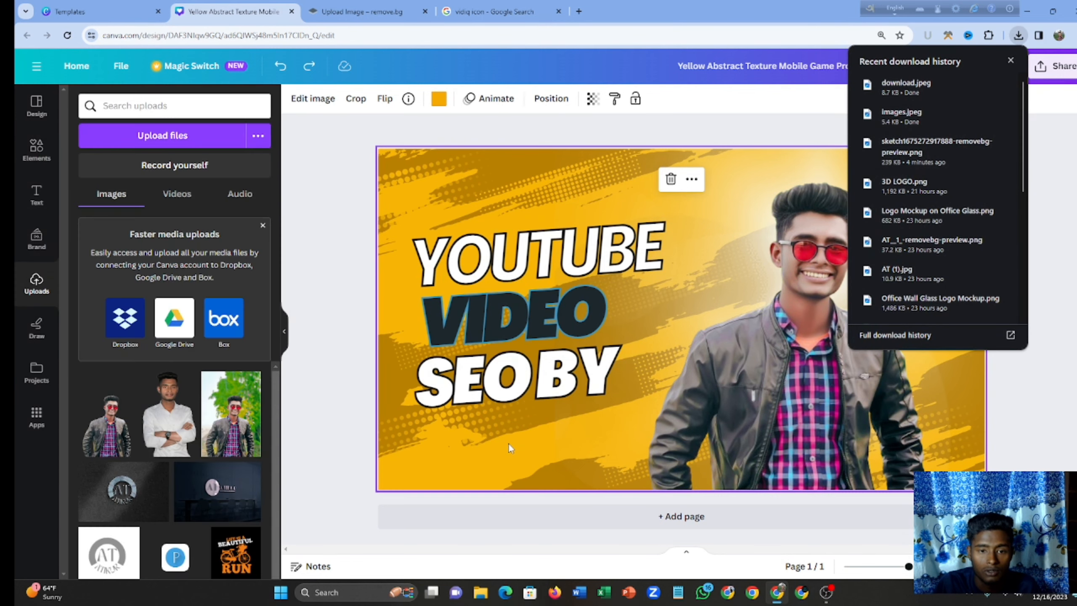
{"action": "left_click_drag", "start_coordinate": [731, 259], "coordinate": [598, 383]}
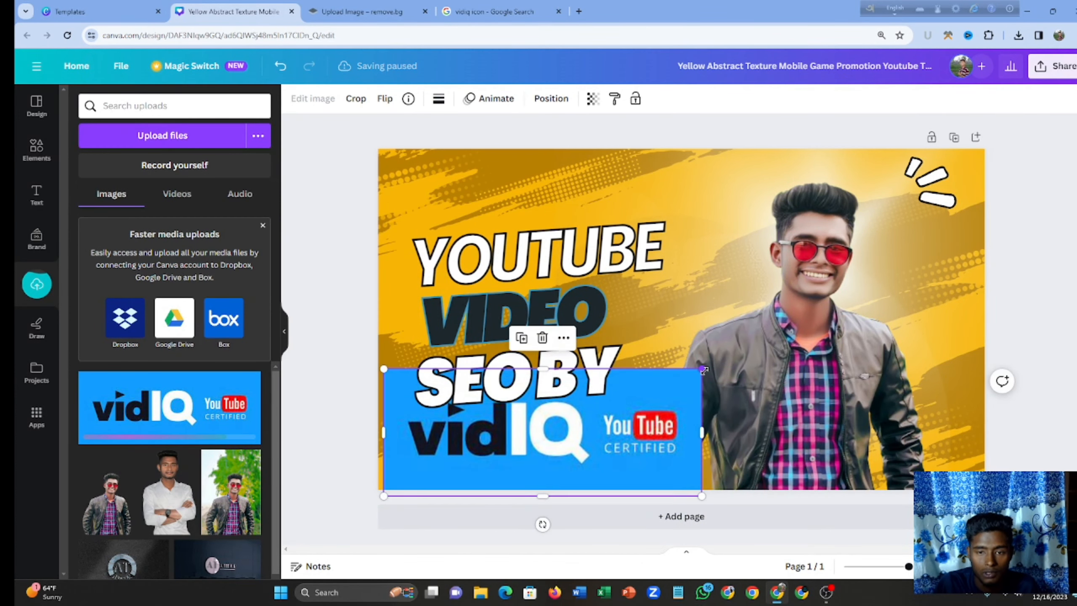